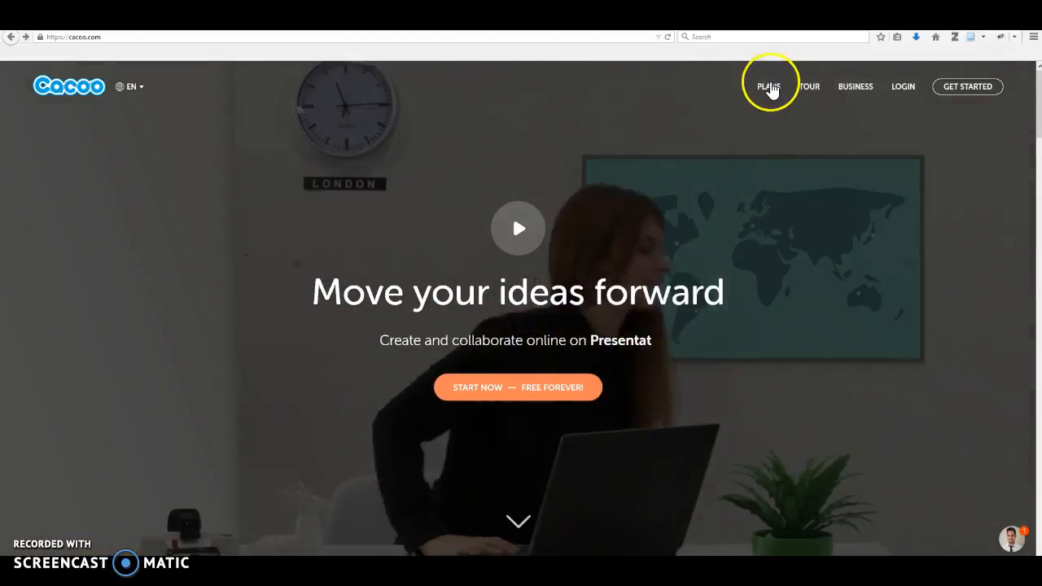
Step: Open the pricing plans page and examine the plan features, including the Plus plan's export formats and revision history details
left_click(769, 87)
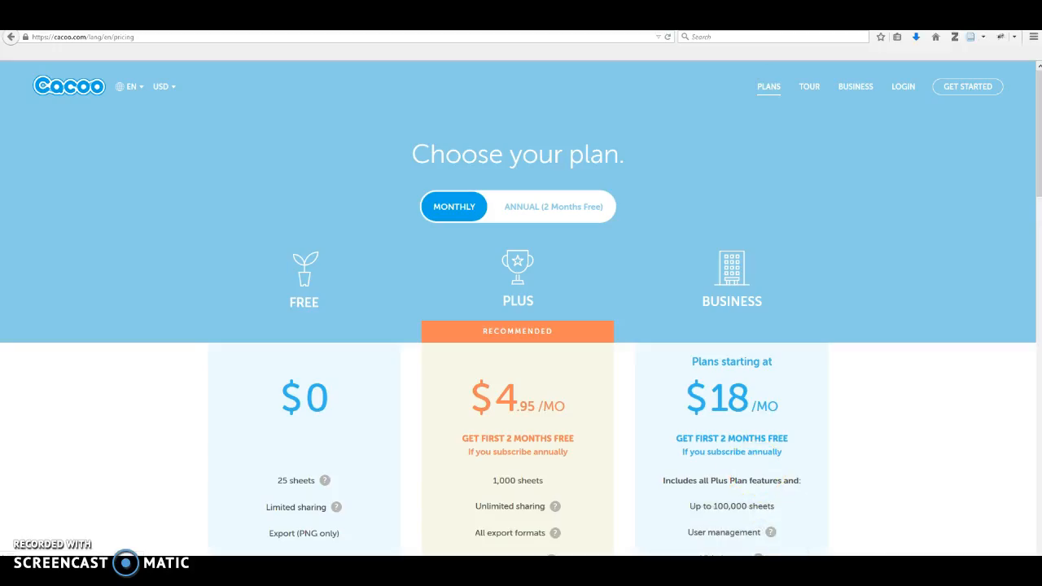
scroll(874, 529, "down", 2)
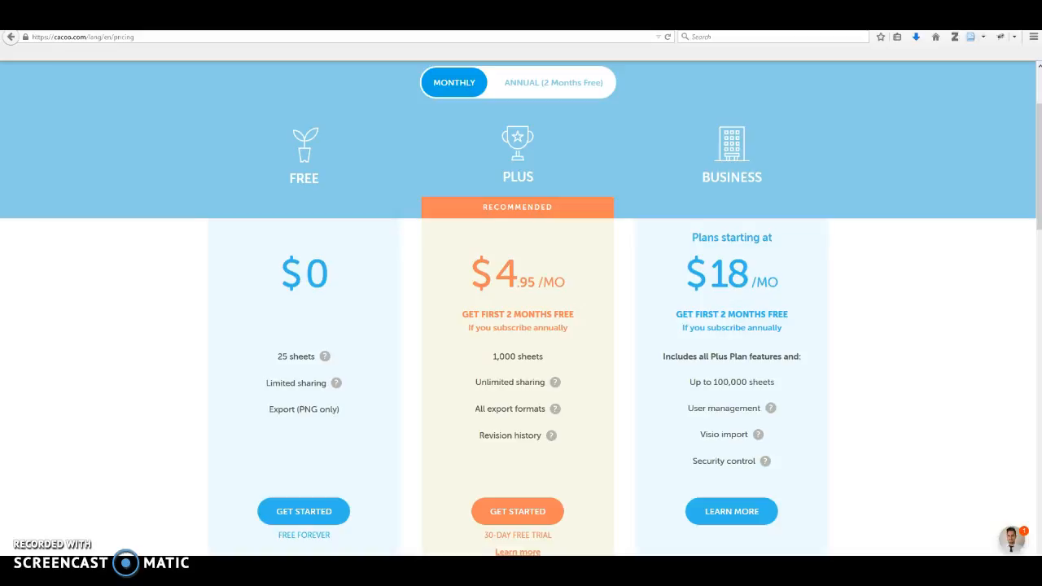
mouse_move(338, 387)
mouse_move(557, 411)
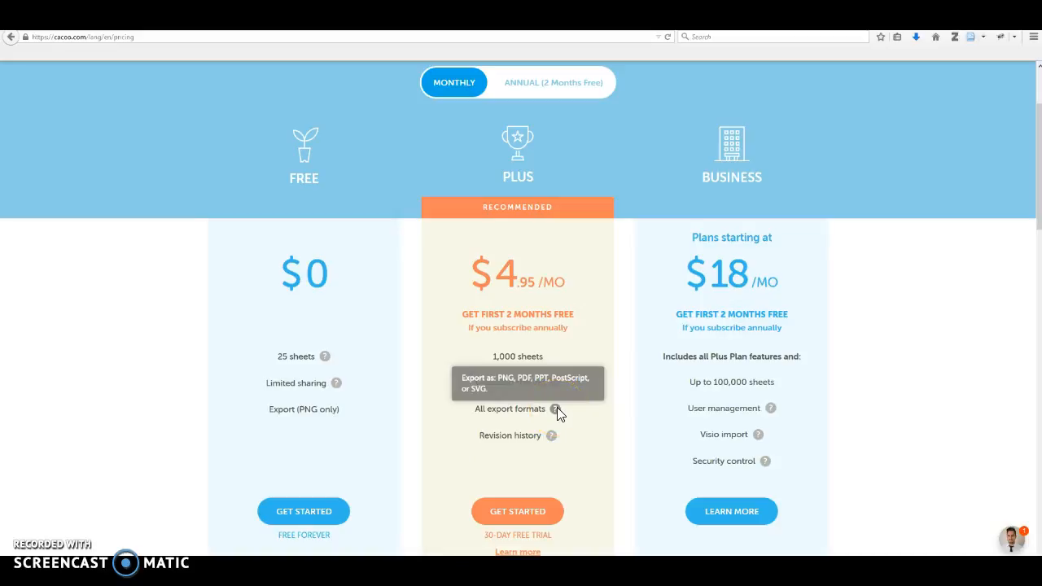
mouse_move(551, 437)
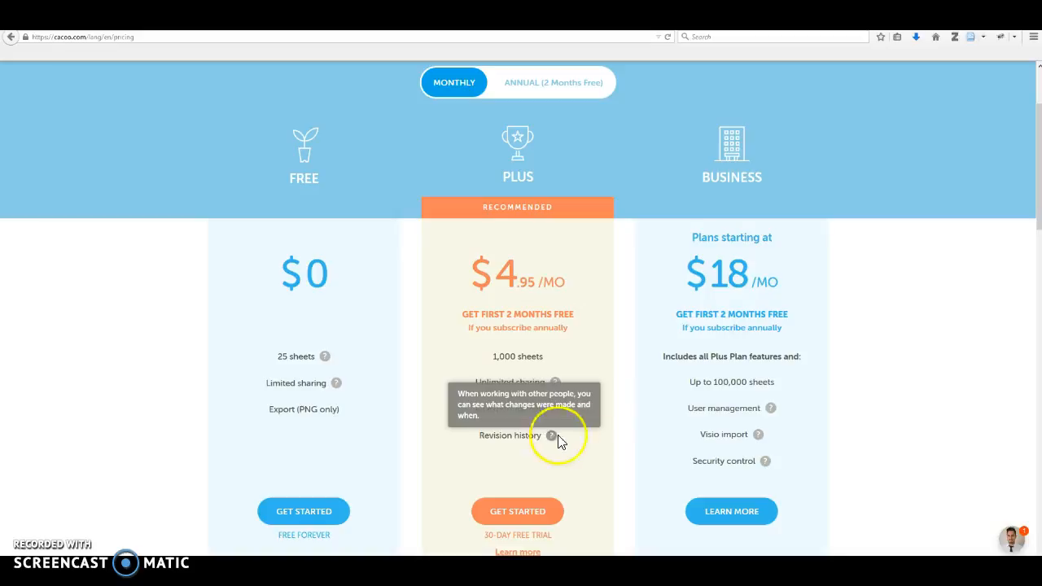
Step: Open the Cacoo for Education page from the other solutions and review its features and application form
scroll(860, 437, "down", 3)
scroll(864, 440, "down", 6)
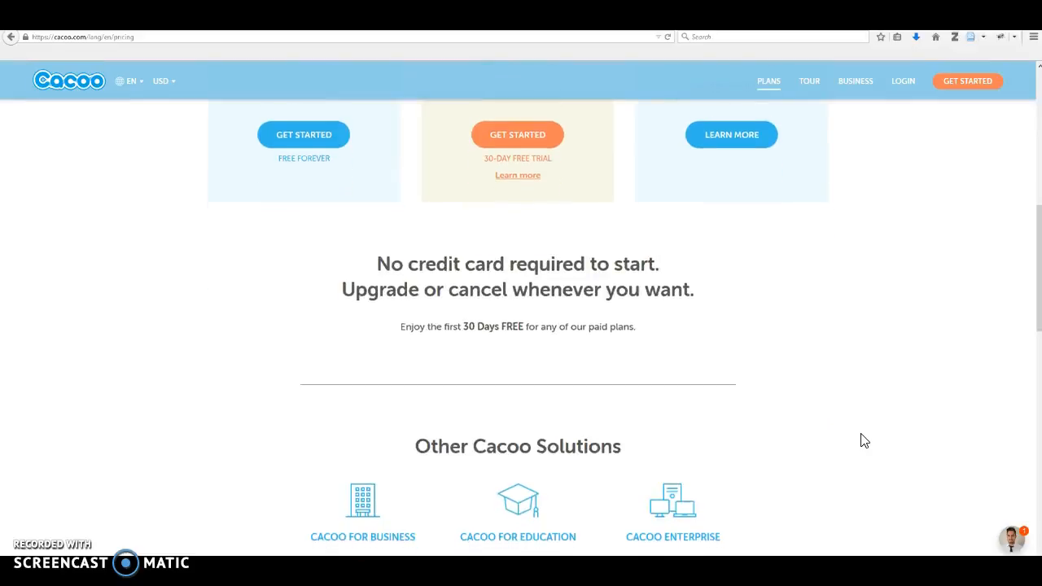
scroll(860, 439, "up", 1)
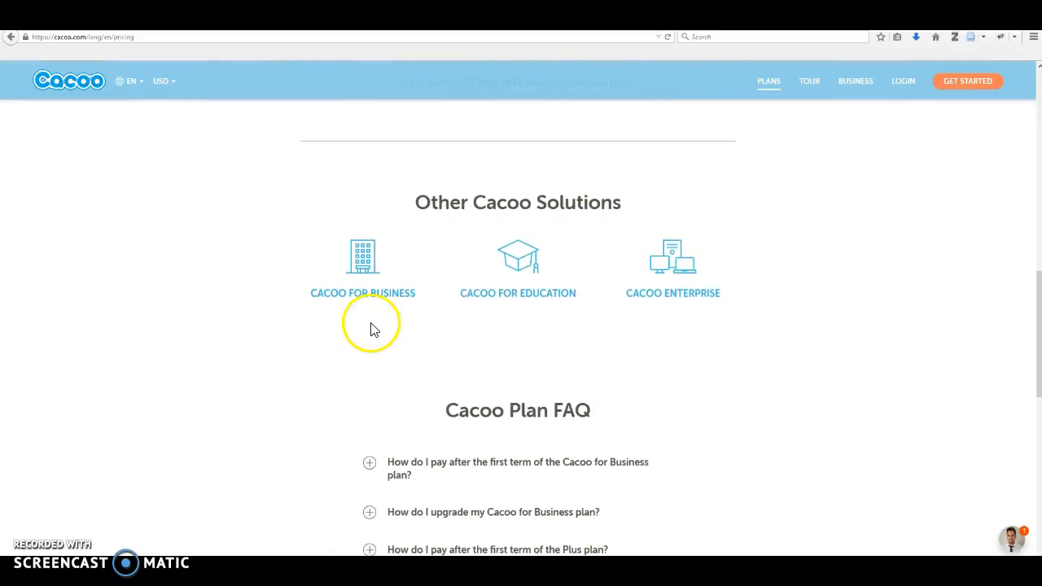
left_click(516, 300)
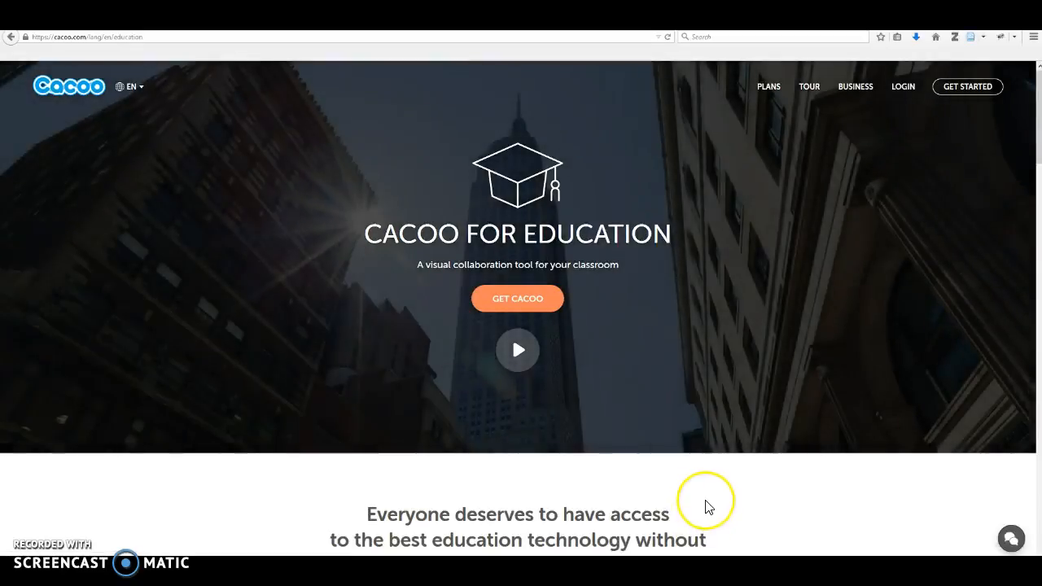
scroll(707, 506, "down", 5)
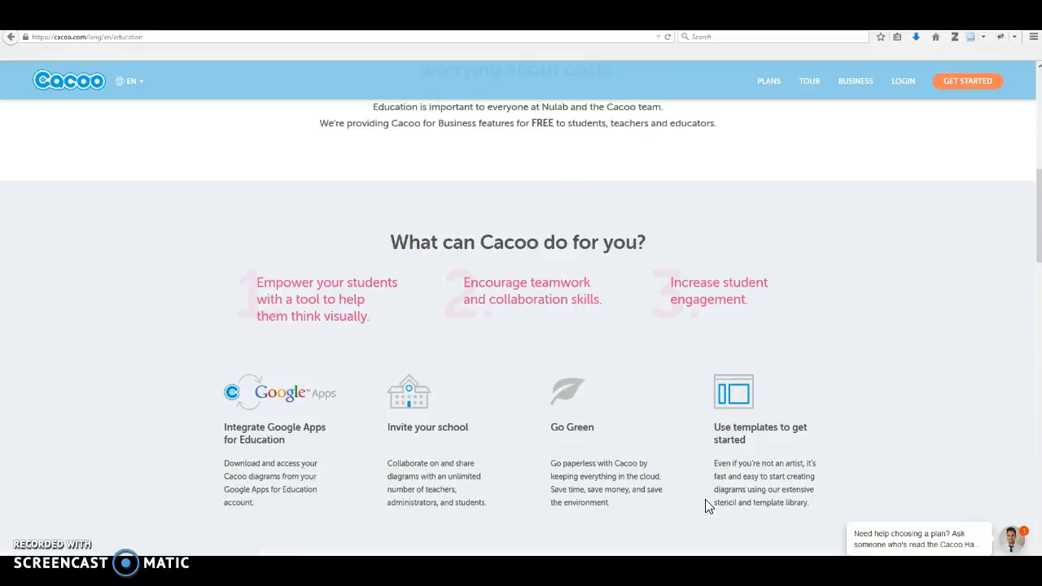
scroll(705, 505, "down", 1)
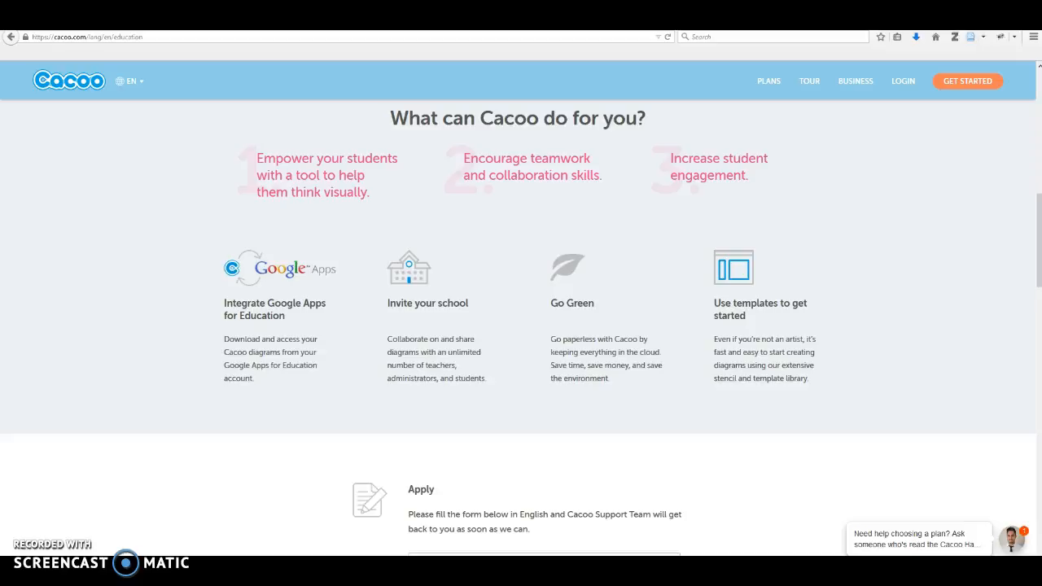
scroll(388, 472, "down", 4)
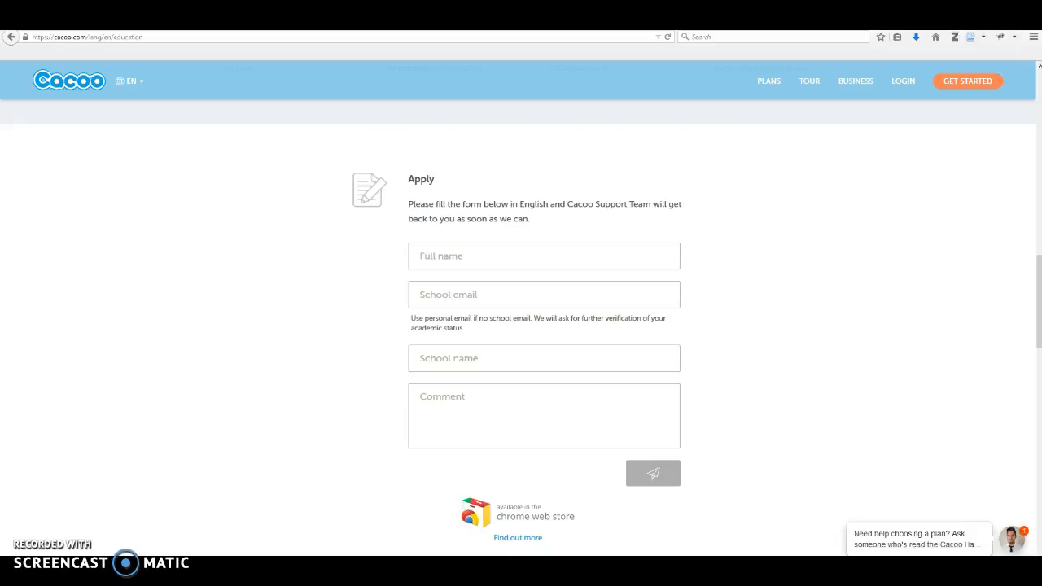
Step: Log in to the existing account using the Nulab Account option
left_click(953, 85)
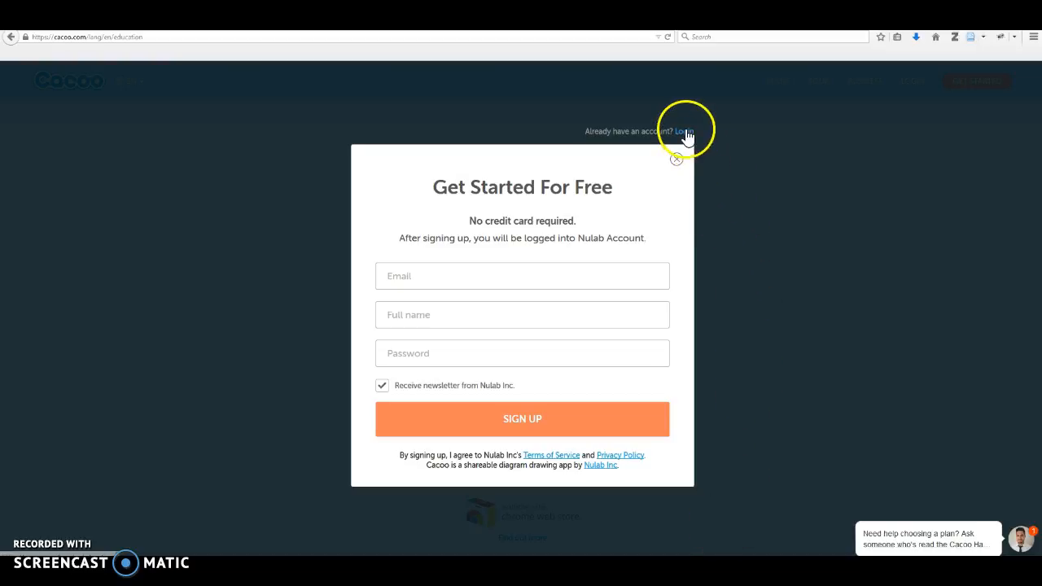
left_click(684, 131)
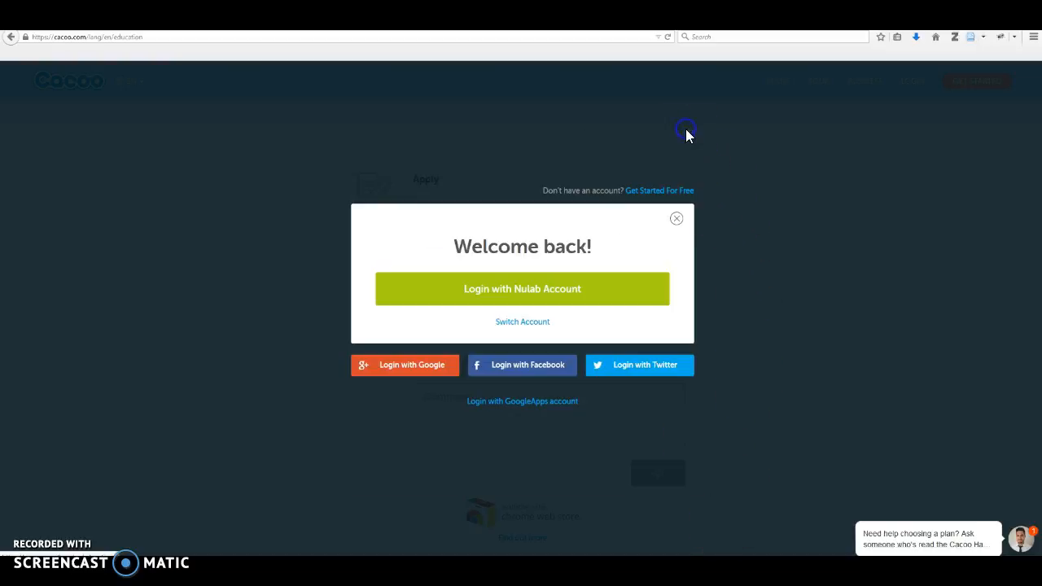
left_click(602, 296)
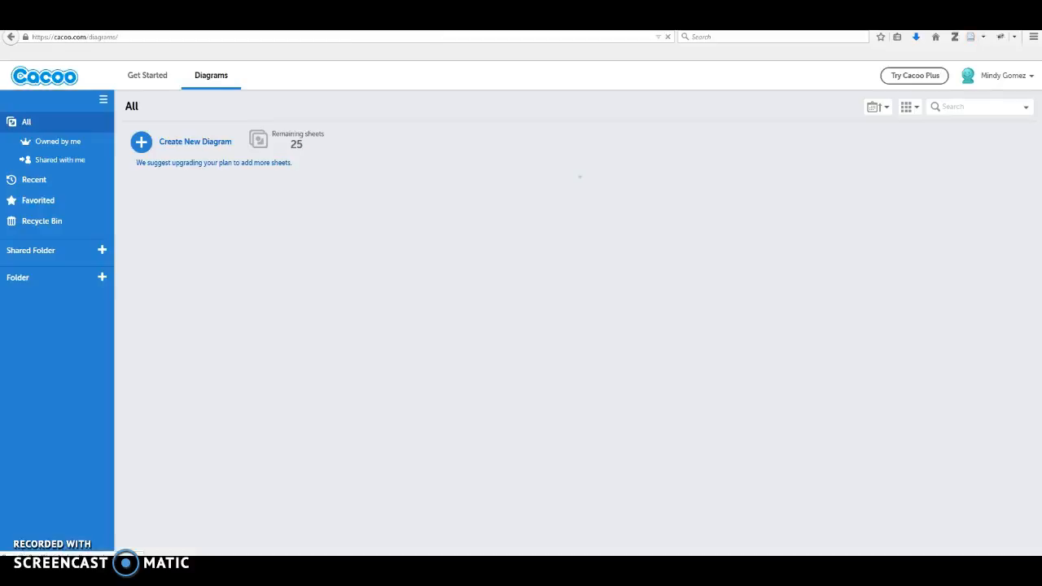
Step: Open the Get Started page and look over the account options, from settings and FAQ to contact and feedback
left_click(163, 75)
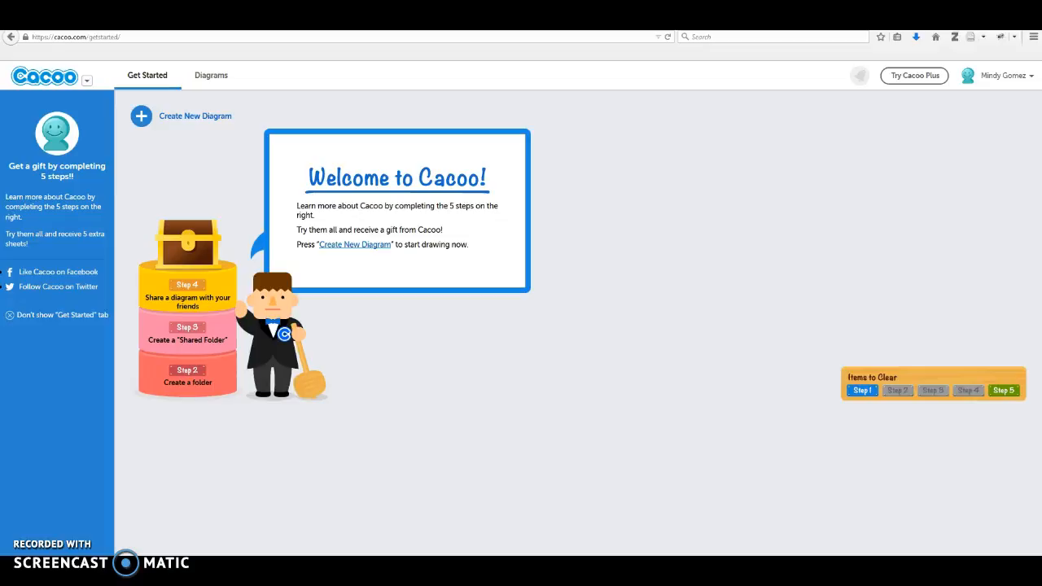
left_click(1005, 81)
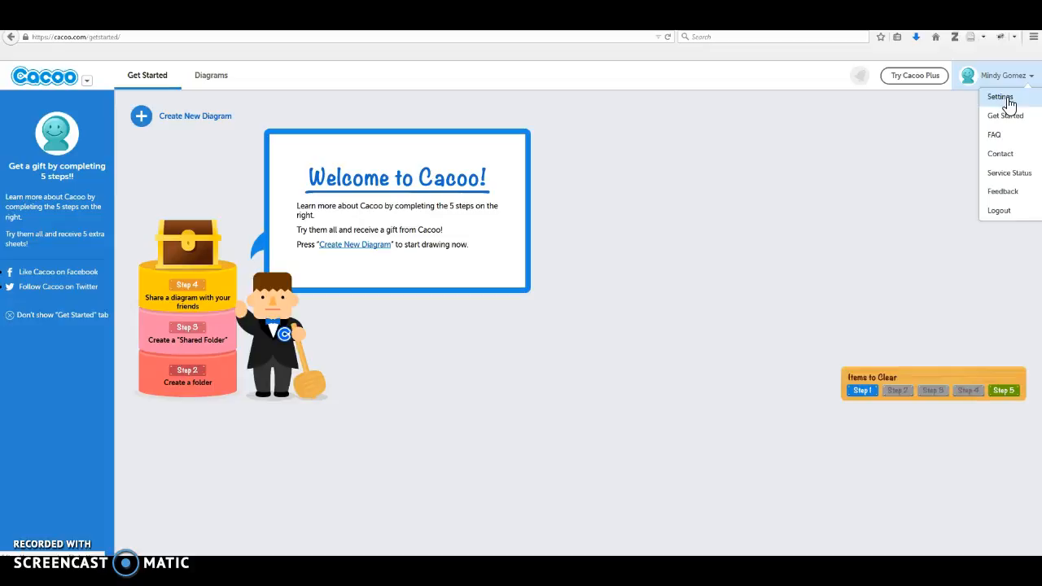
left_click(1009, 118)
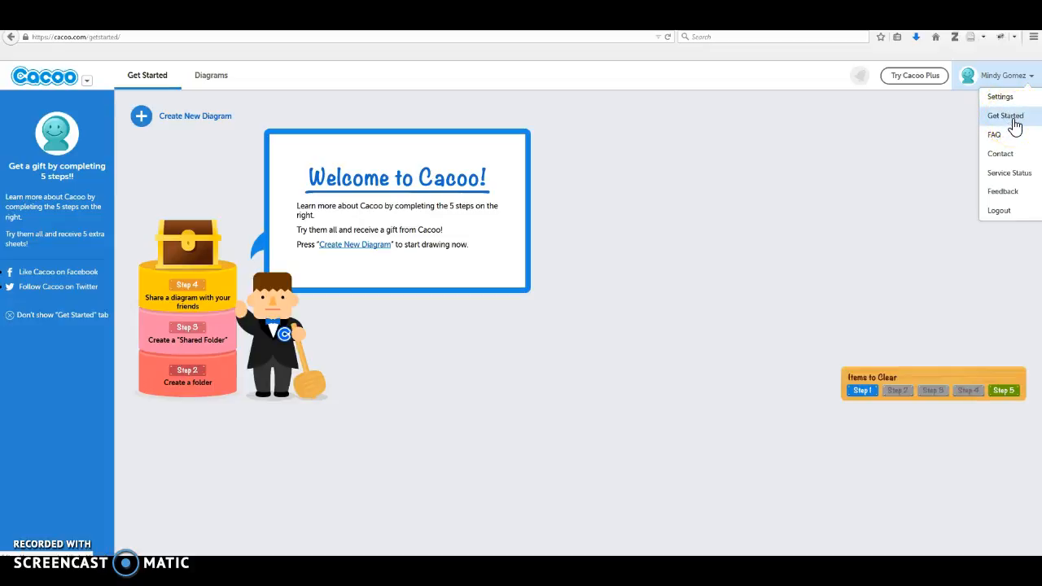
left_click(1010, 139)
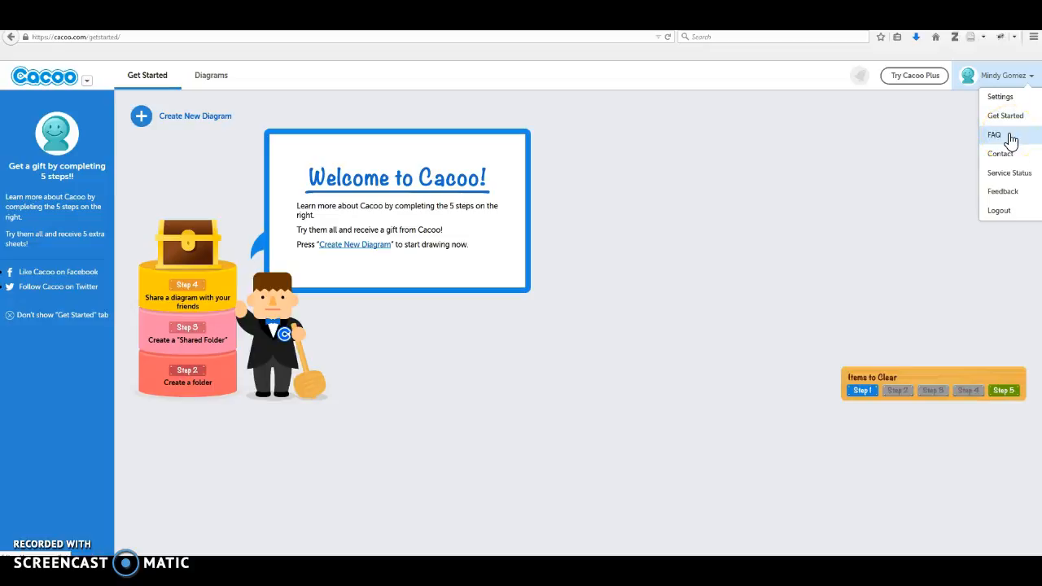
left_click(1010, 159)
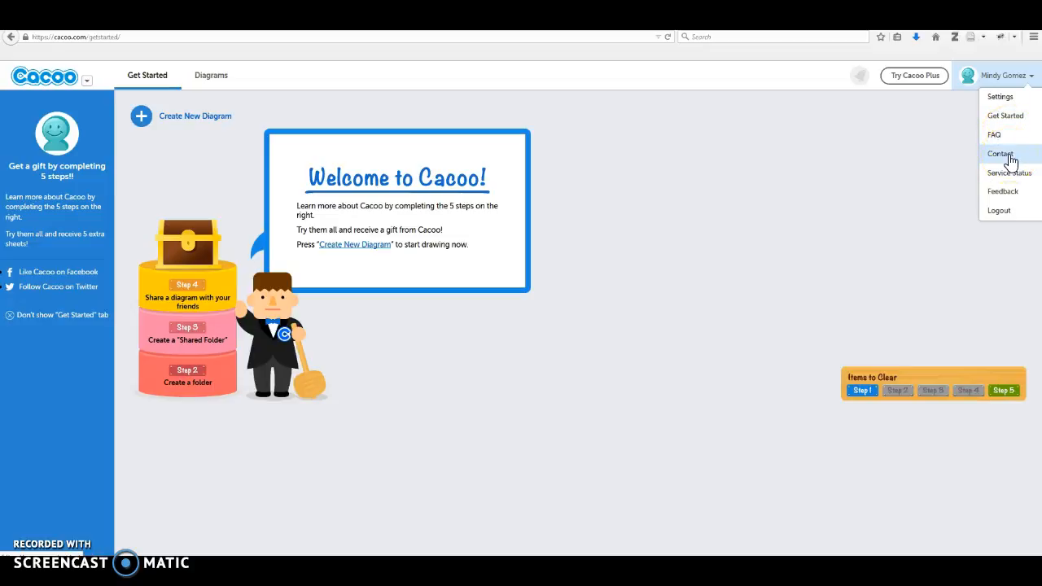
left_click(1009, 194)
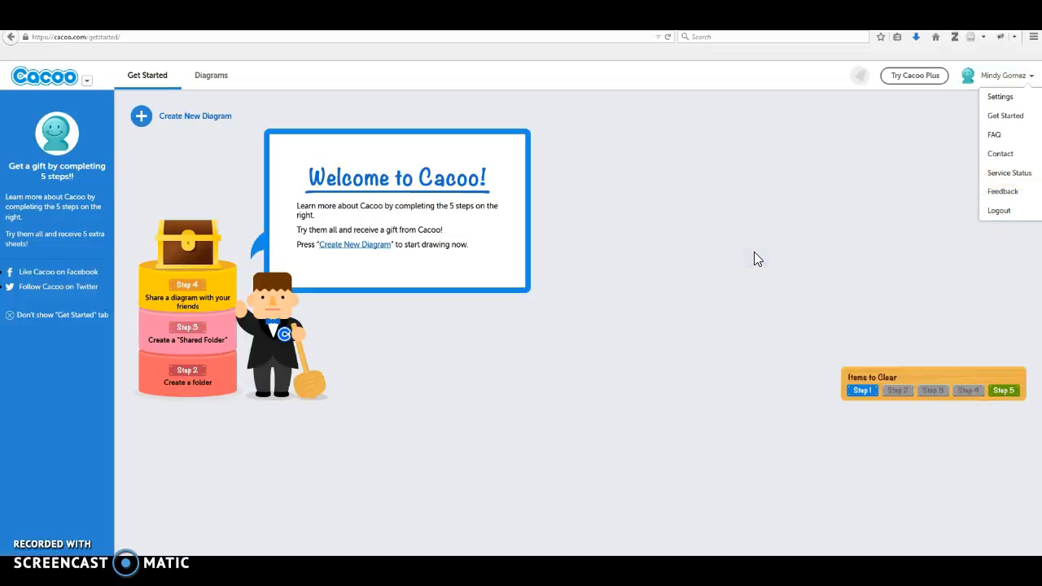
left_click(149, 74)
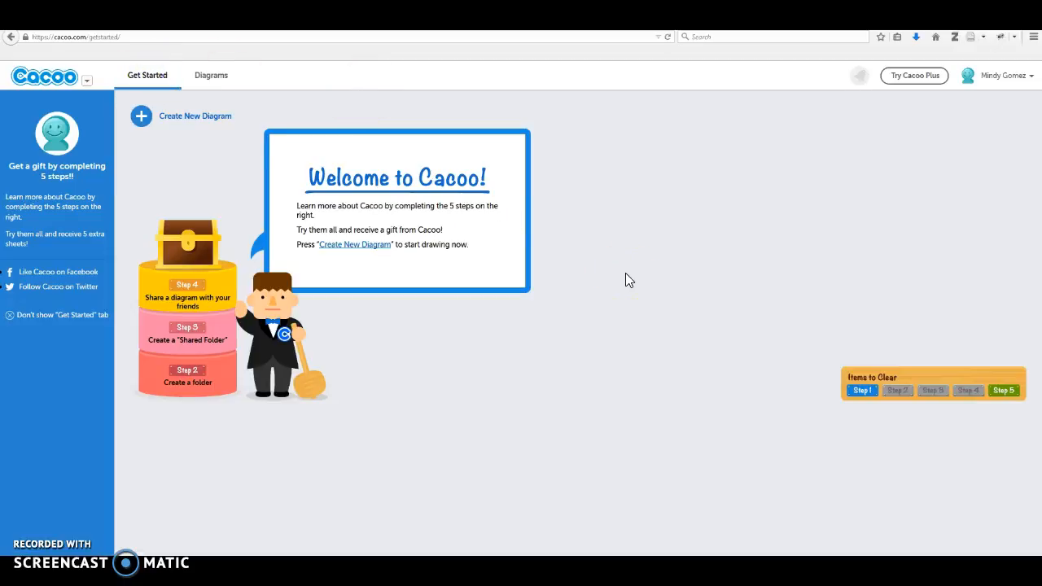
Step: Examine the instructions for each of the five Get Started steps, from creating a diagram to setting the profile icon
left_click(1004, 391)
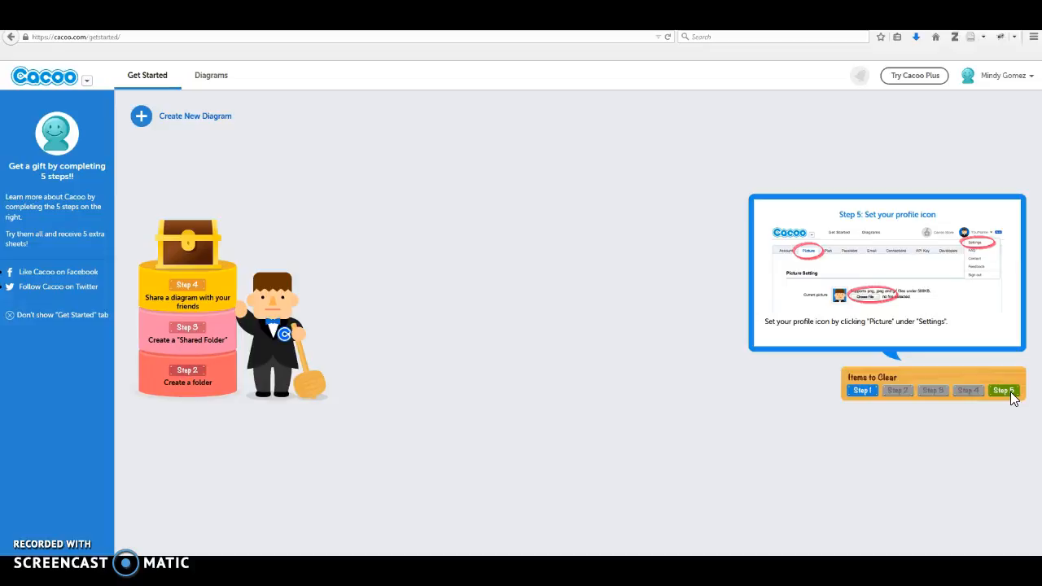
left_click(863, 391)
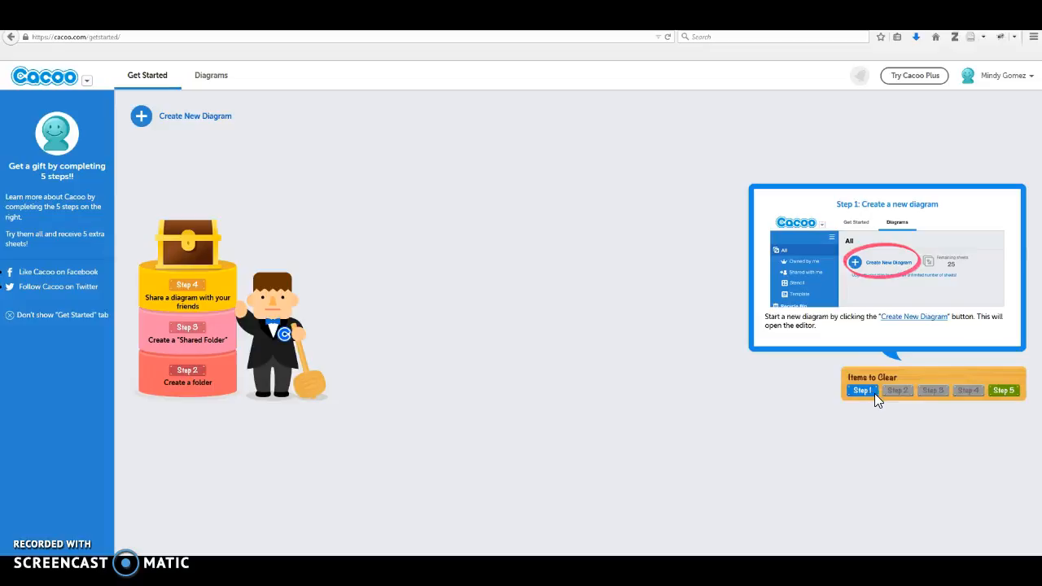
left_click(896, 394)
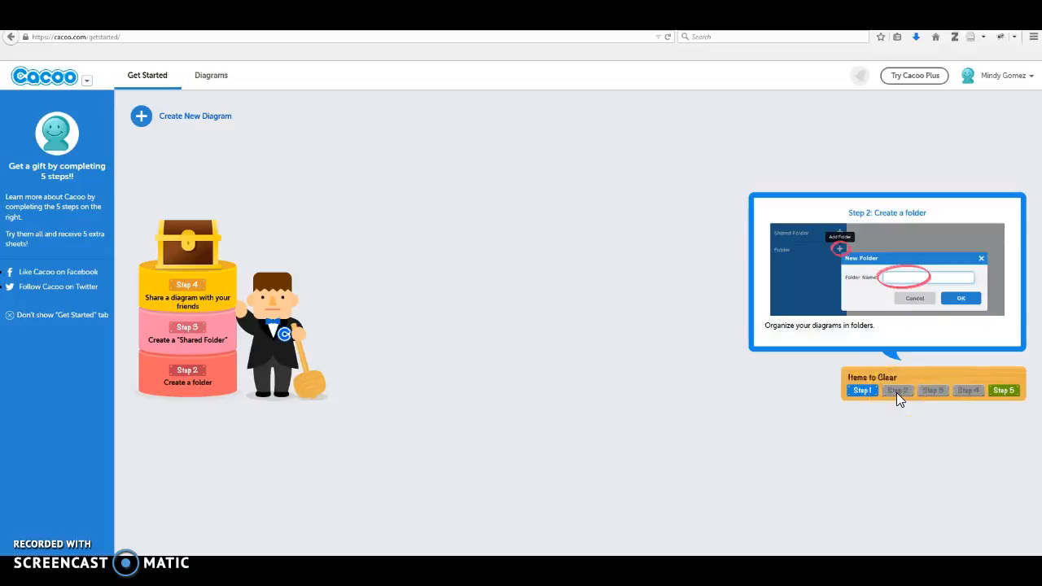
left_click(924, 392)
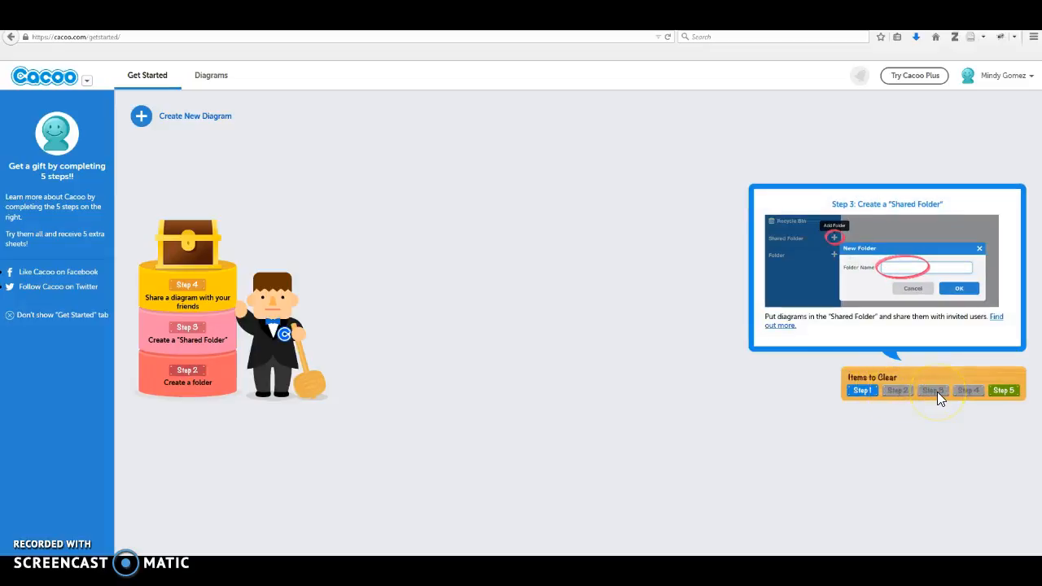
left_click(962, 392)
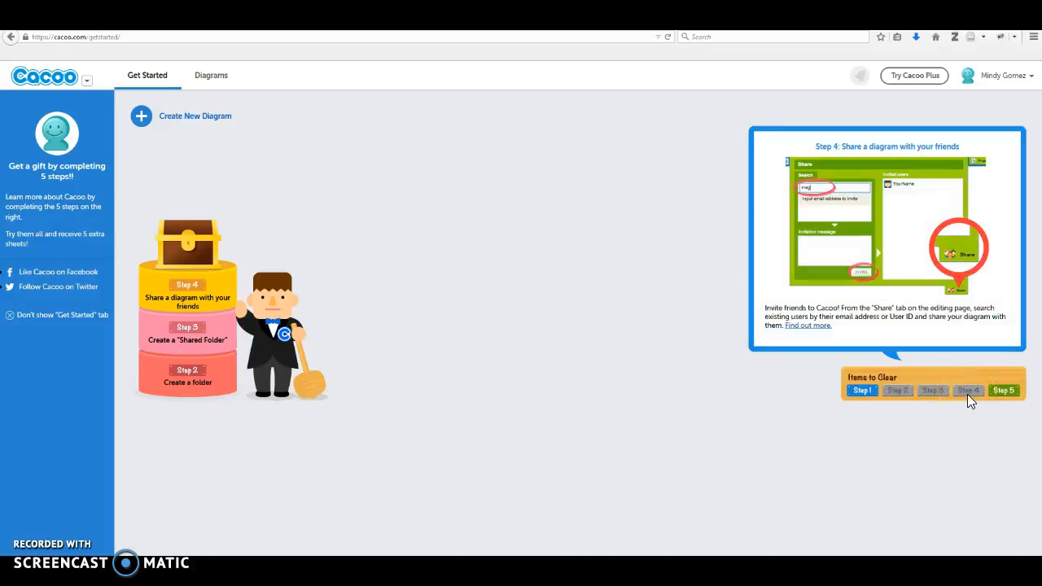
left_click(941, 393)
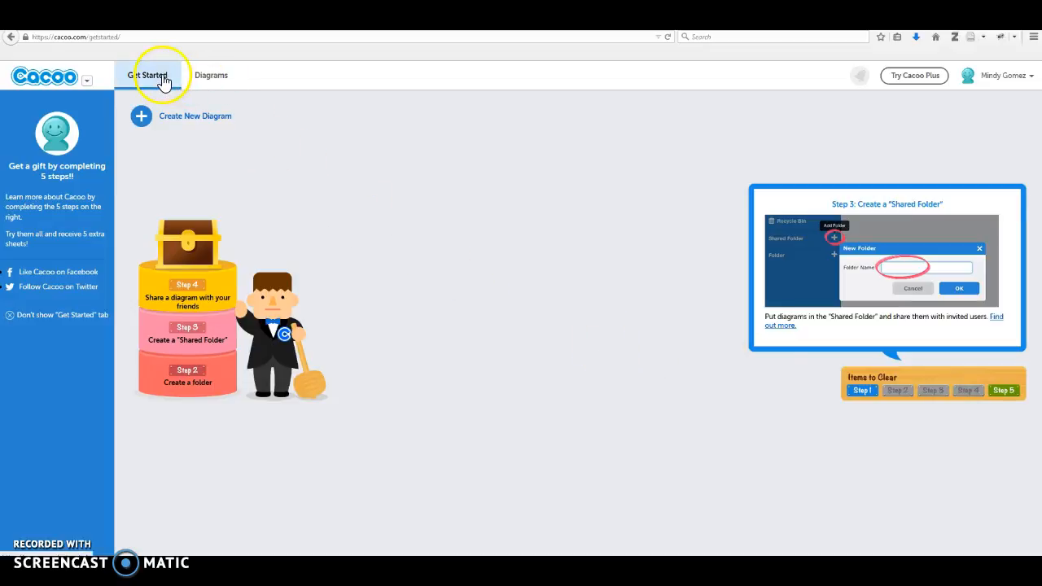
Step: Create a new diagram from the Mindmap 2 template
left_click(140, 115)
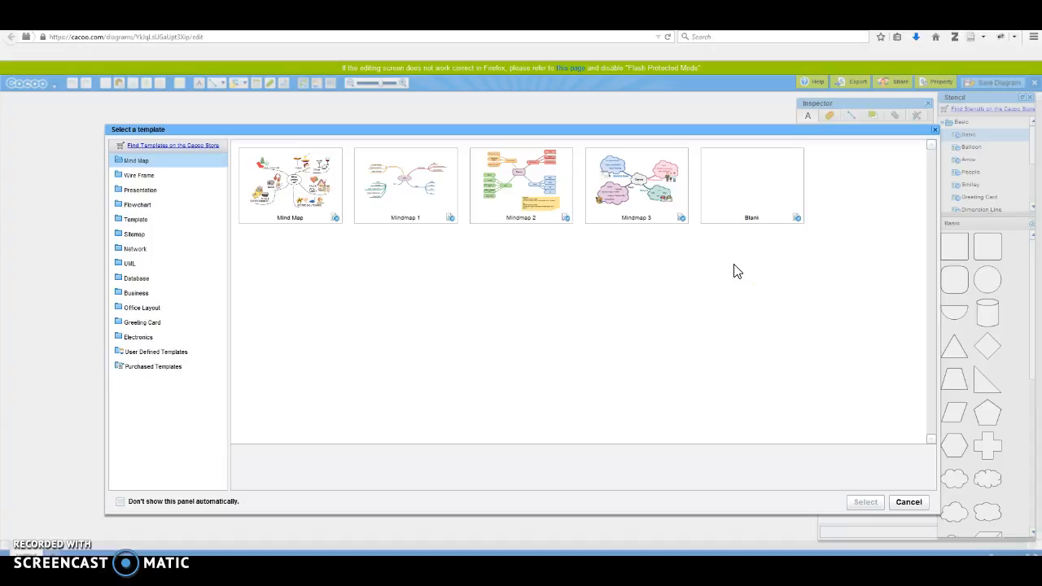
left_click(505, 205)
left_click(866, 501)
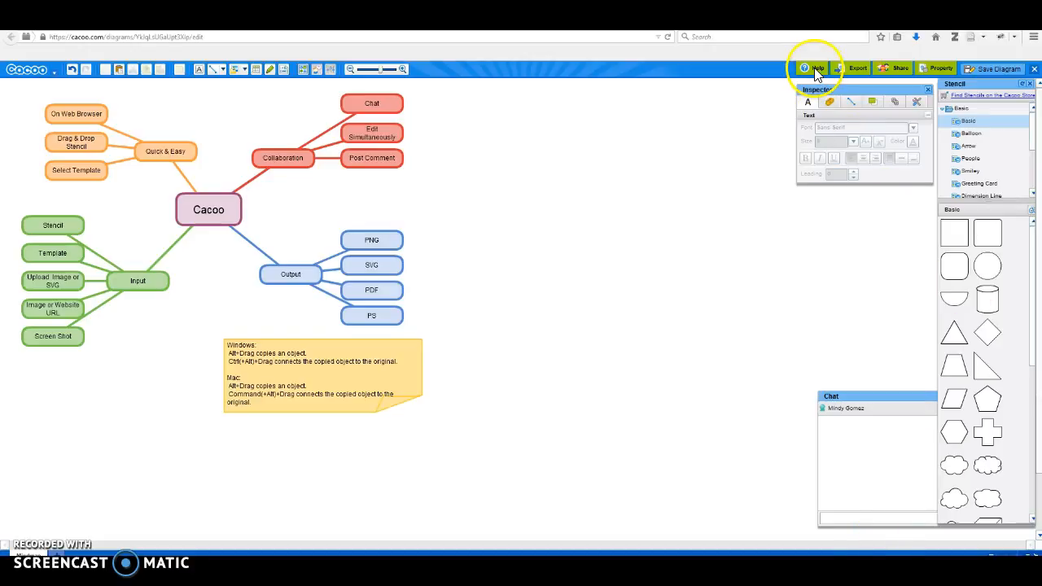
Step: Examine the diagram's export formats and its sharing and invitation fields, and bring the chat window to the front
left_click(859, 68)
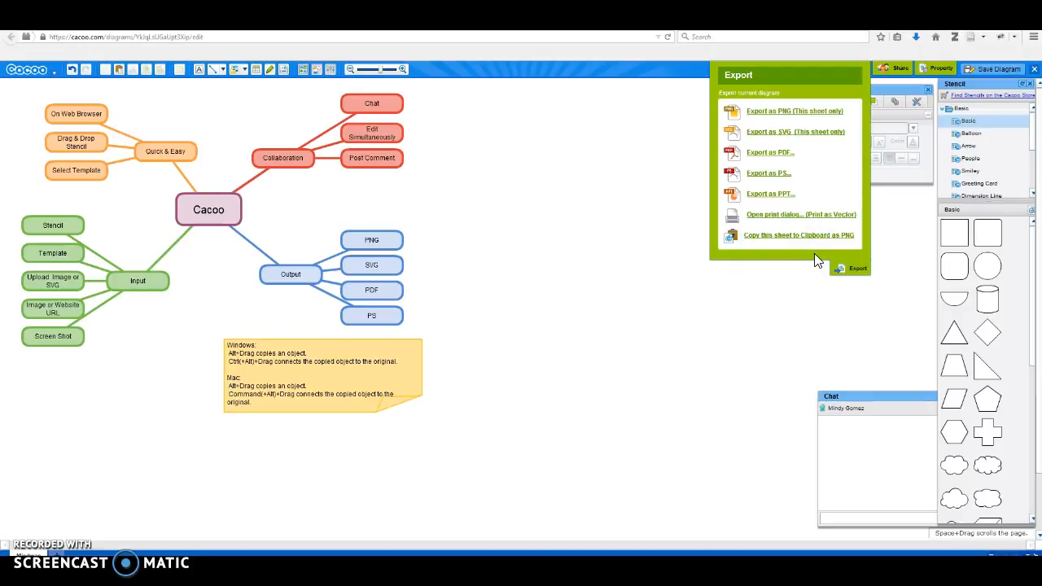
left_click(894, 67)
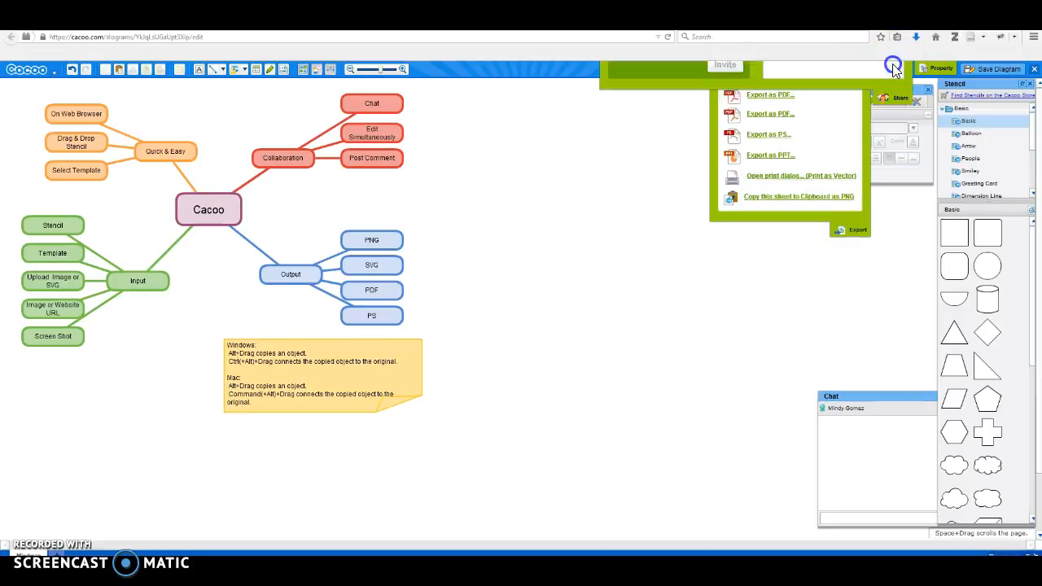
left_click(722, 107)
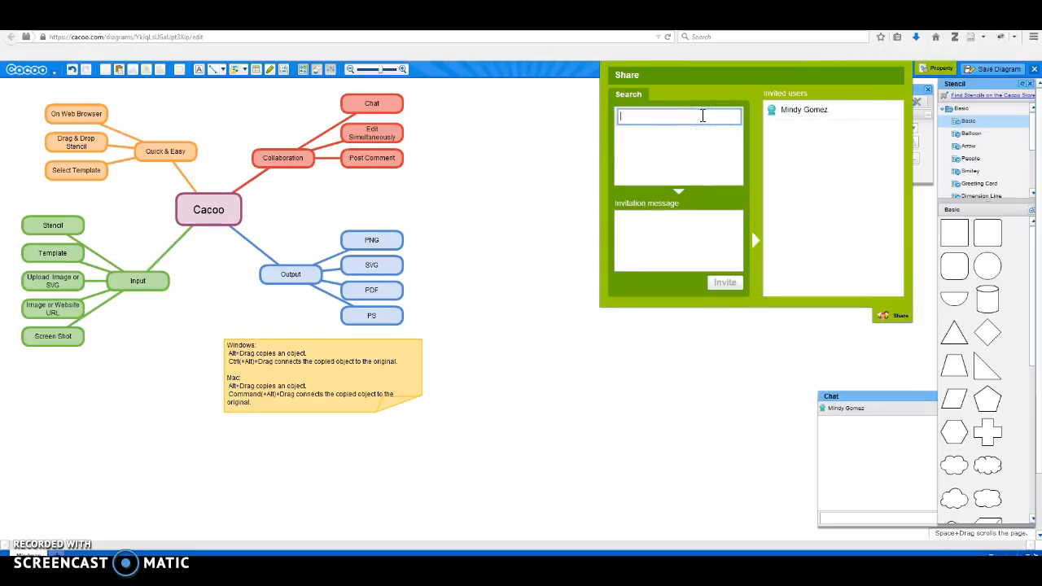
left_click(675, 233)
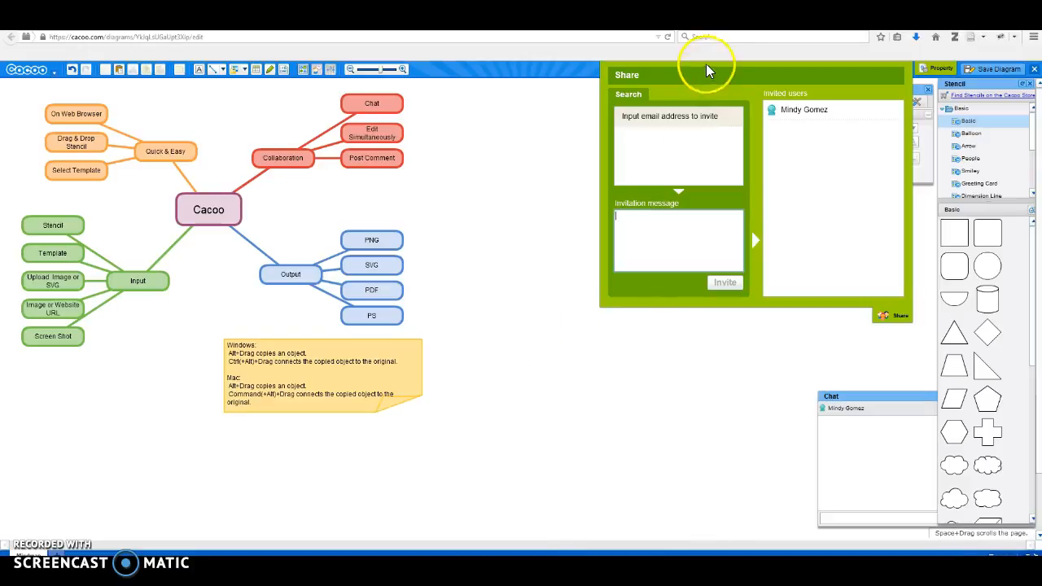
left_click(895, 314)
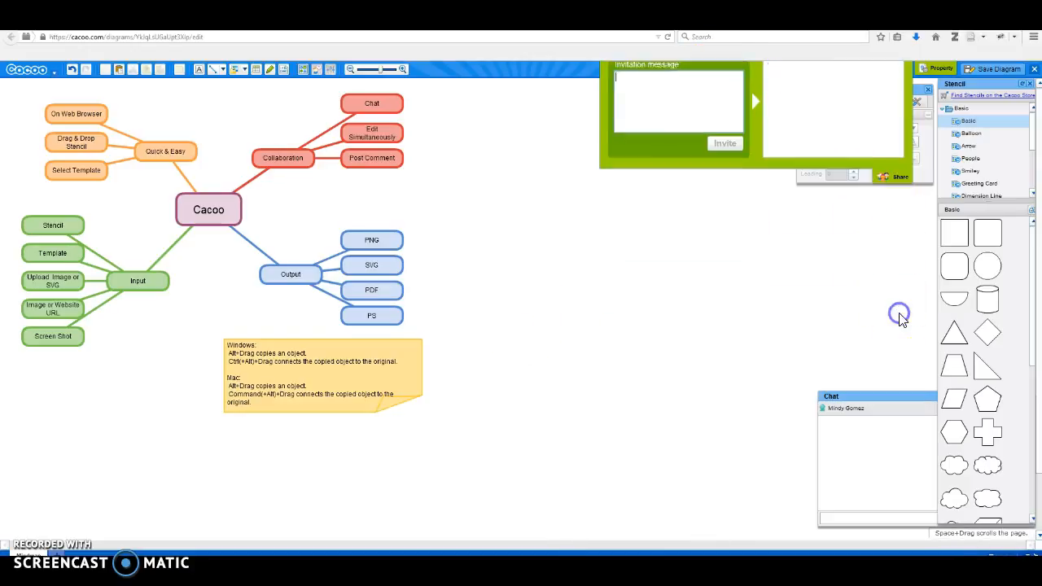
left_click(859, 467)
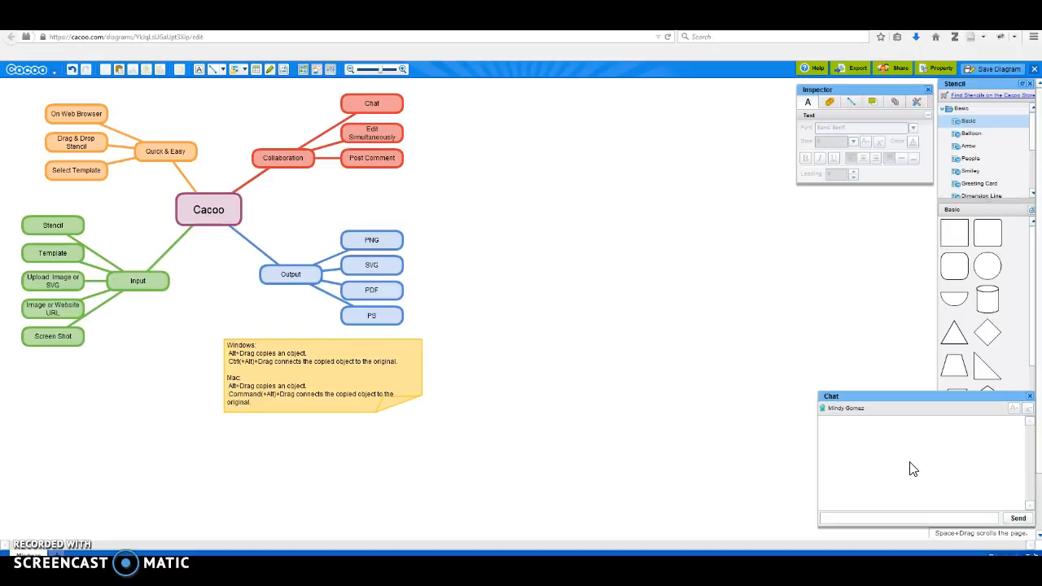
Step: Set the diagram's title to "Linear Equations" in its properties and update the setting
left_click(936, 70)
left_click(842, 94)
key("BackSpace")
key("BackSpace")
key("BackSpace")
key("BackSpace")
key("BackSpace")
key("BackSpace")
key("BackSpace")
key("BackSpace")
type("Linear E")
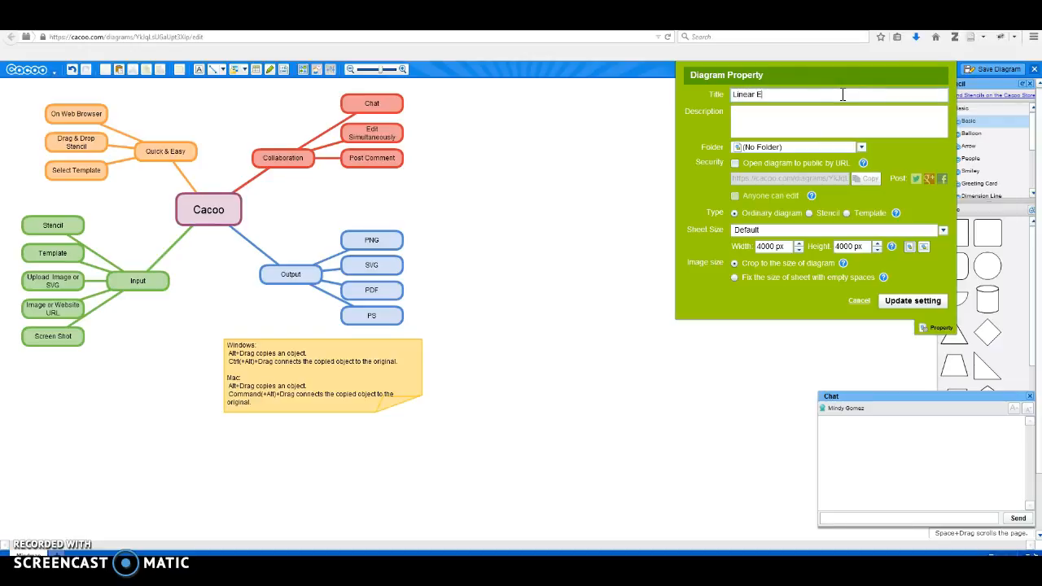
type("quations")
left_click(831, 122)
left_click(569, 187)
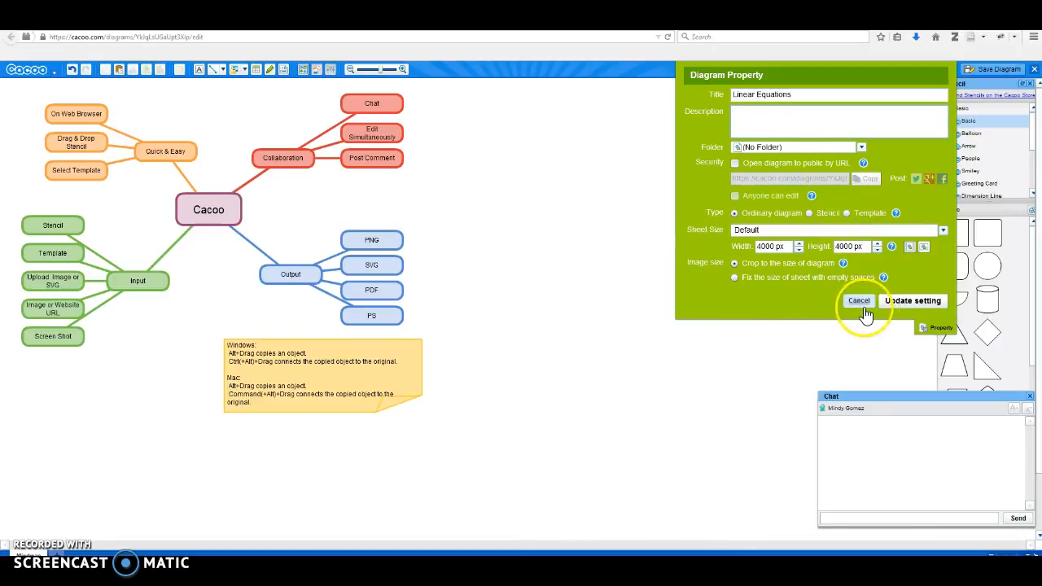
left_click(914, 302)
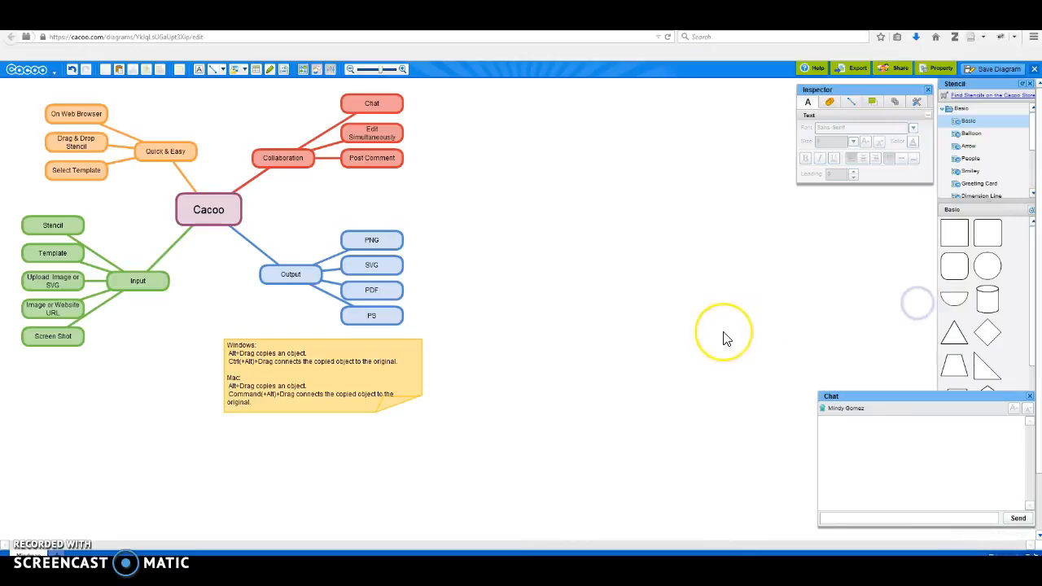
left_click(498, 364)
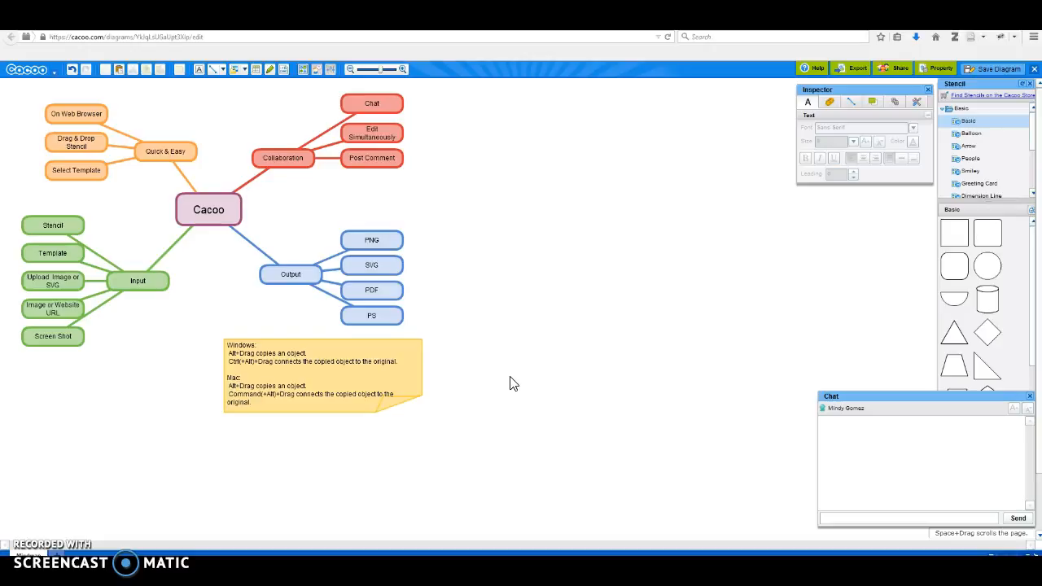
Step: Replace the text of the central Cacoo node with "Linear Equations"
left_click(225, 210)
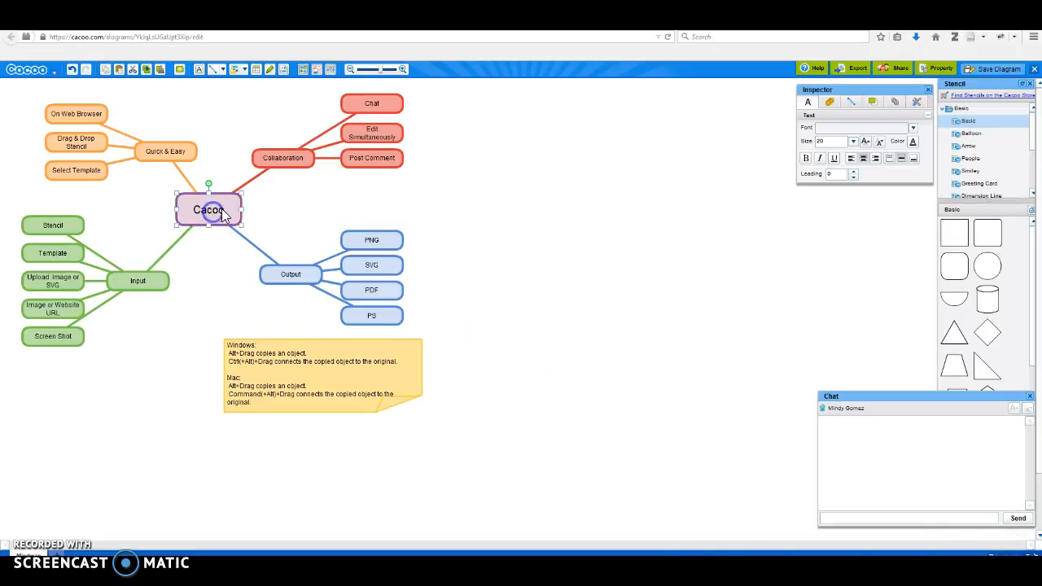
double_click(225, 210)
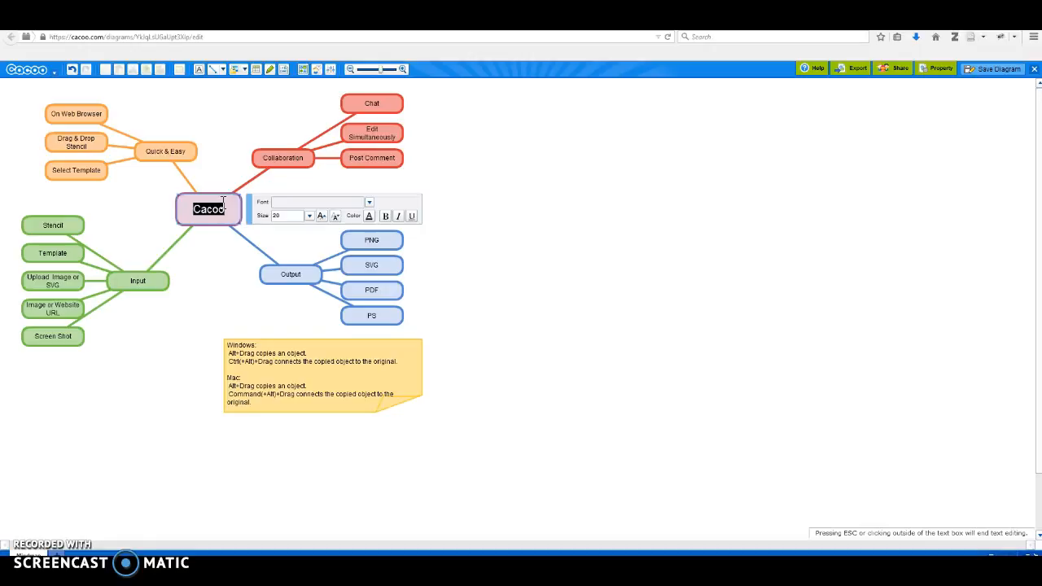
type("Linear EQua")
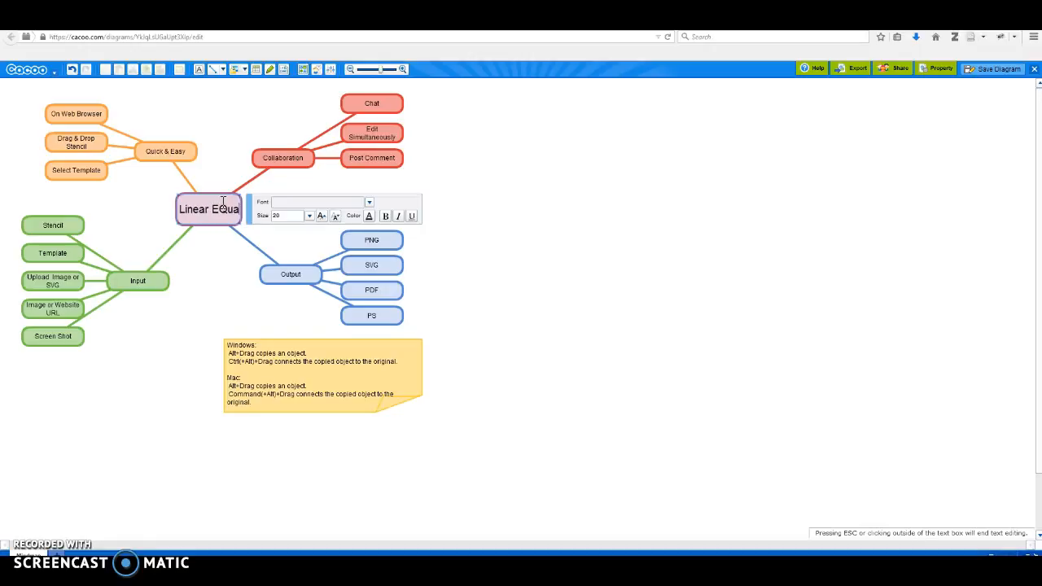
type("tions")
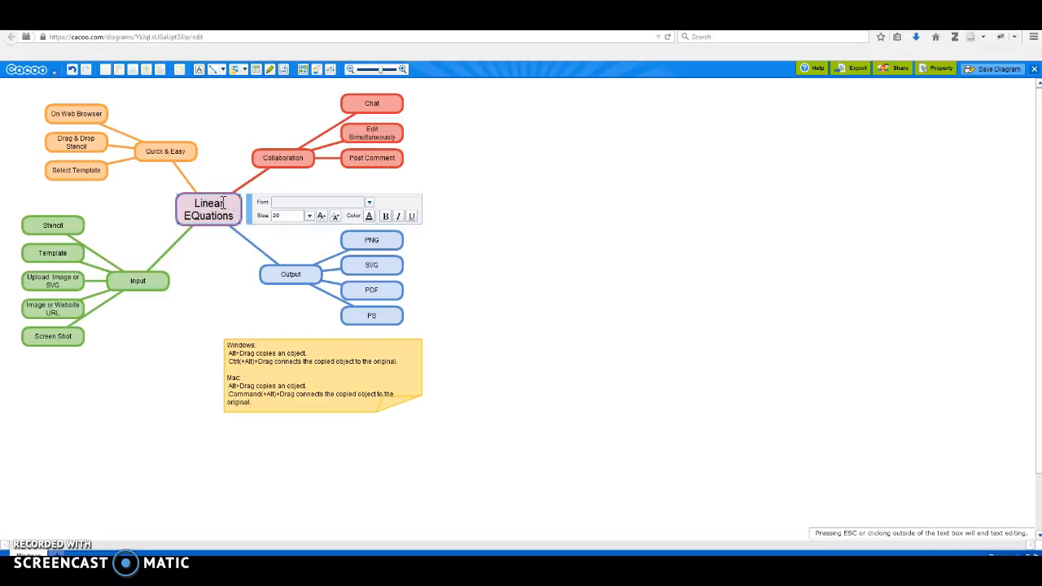
left_click(199, 220)
key("BackSpace")
Step: Format the central node's text as bold dark teal at font size 20
left_click_drag(181, 204, 232, 217)
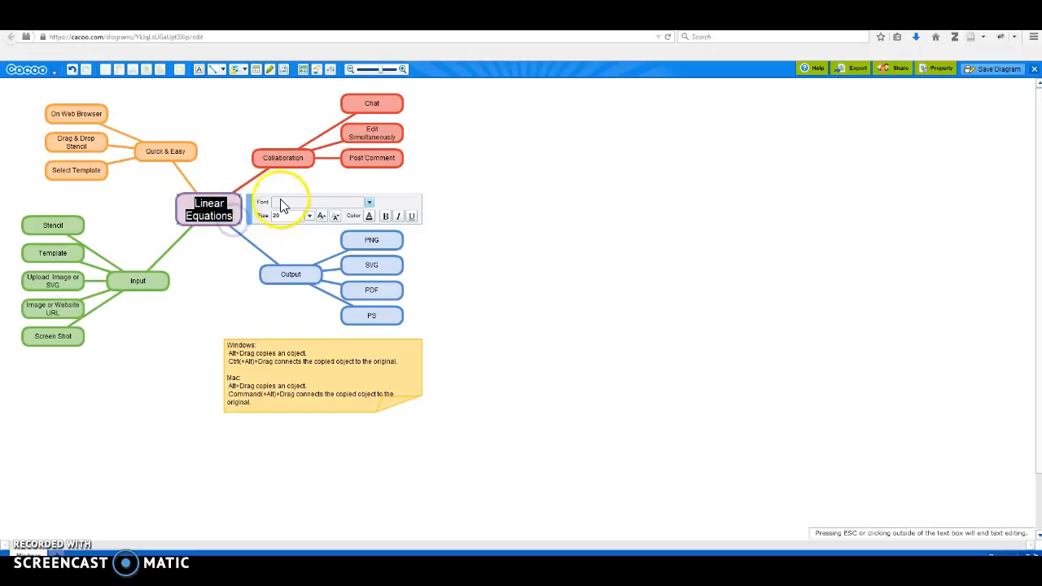
left_click(310, 218)
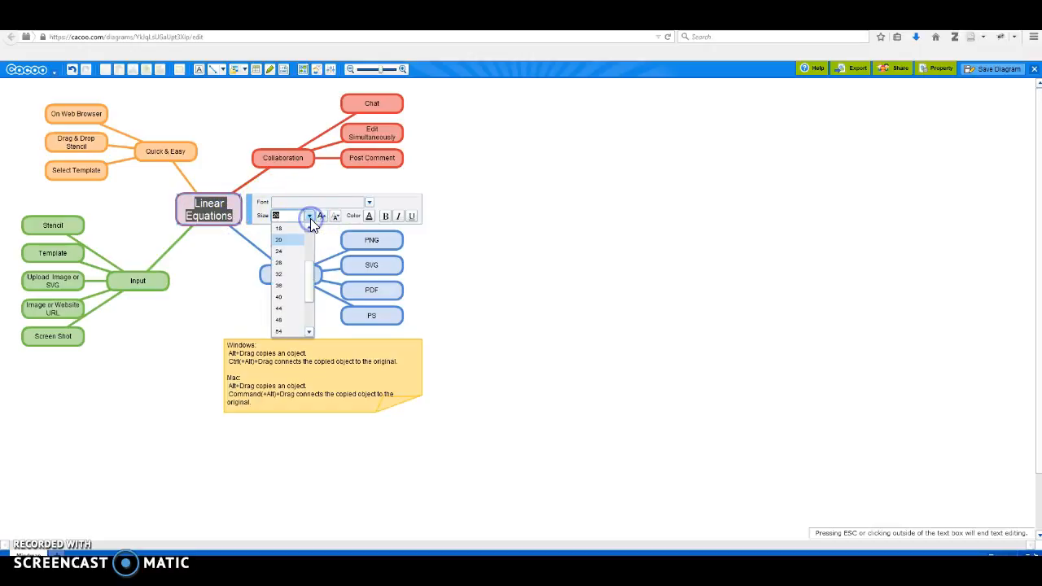
left_click(323, 216)
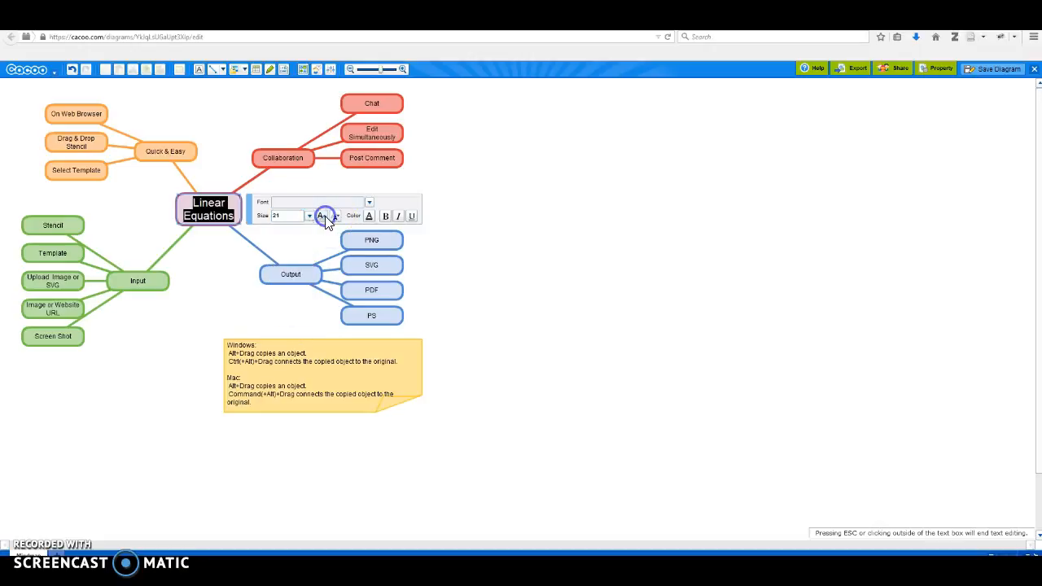
left_click(334, 217)
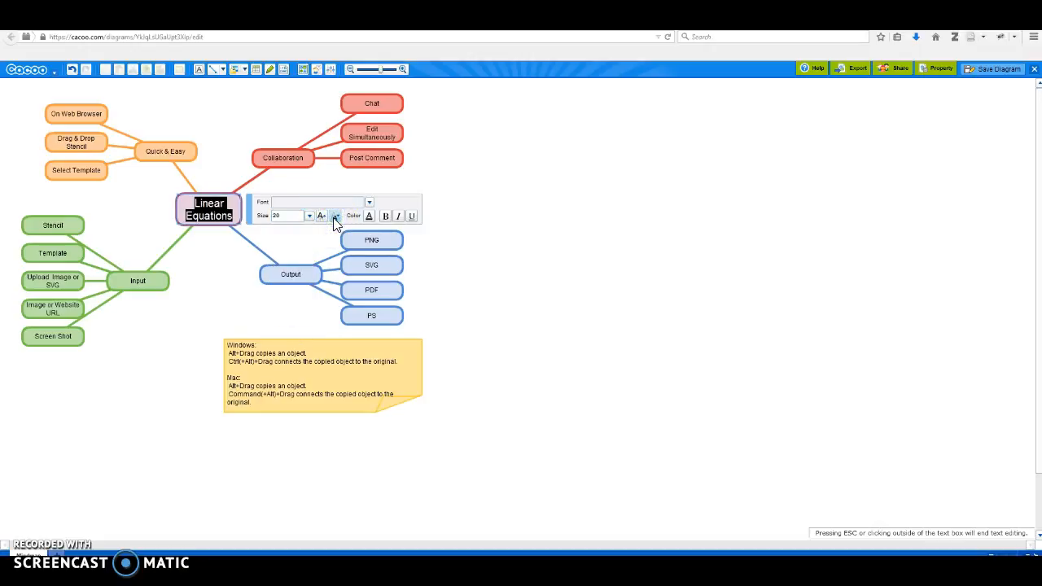
left_click(369, 217)
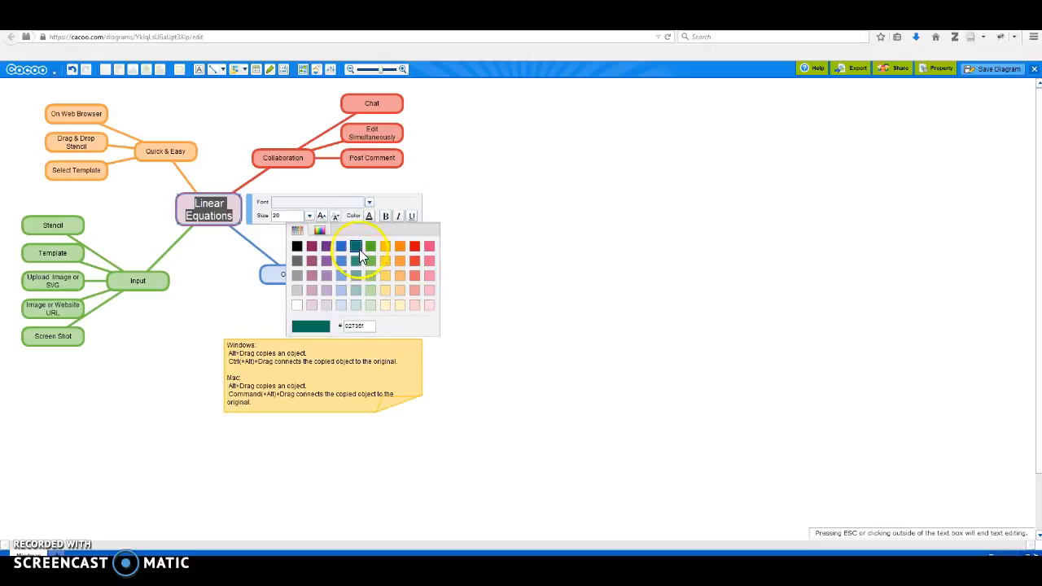
left_click(359, 249)
left_click(225, 263)
left_click(218, 221)
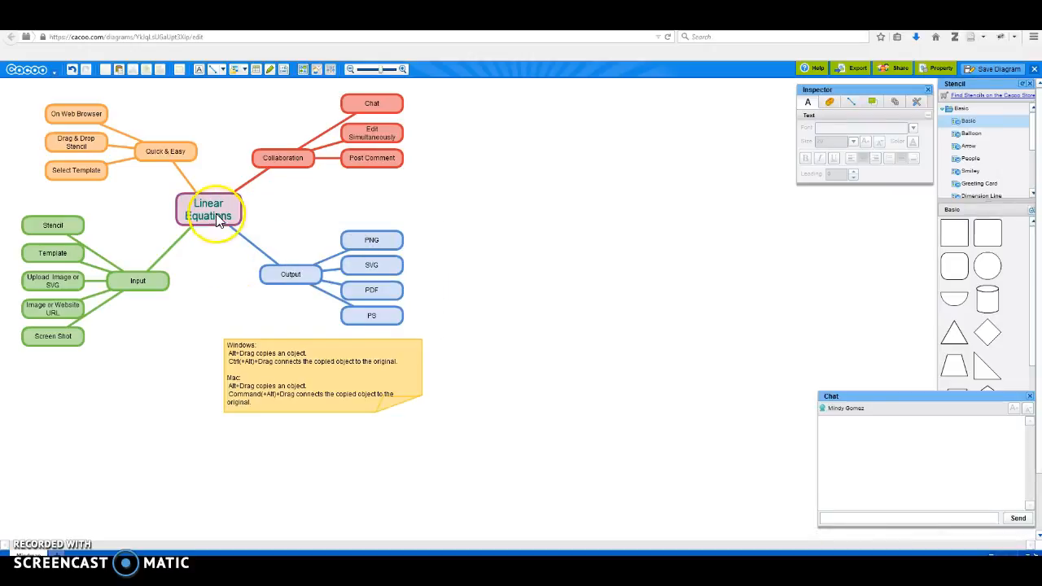
double_click(218, 221)
left_click(387, 217)
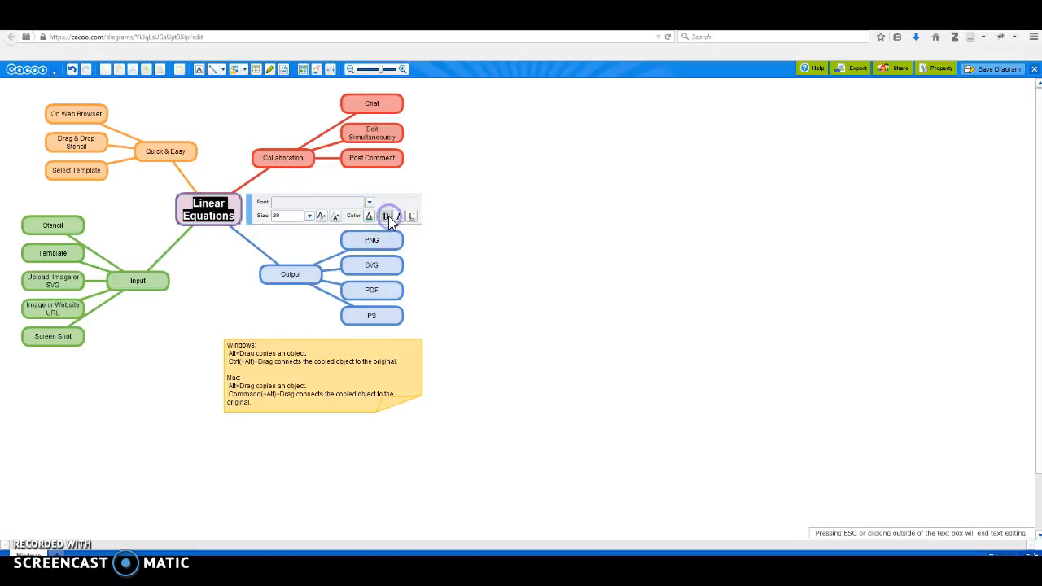
left_click(262, 262)
Step: Rename the orange Quick & Easy node to "Slope" and the green Input node to "Point Slope"
left_click(177, 153)
double_click(186, 152)
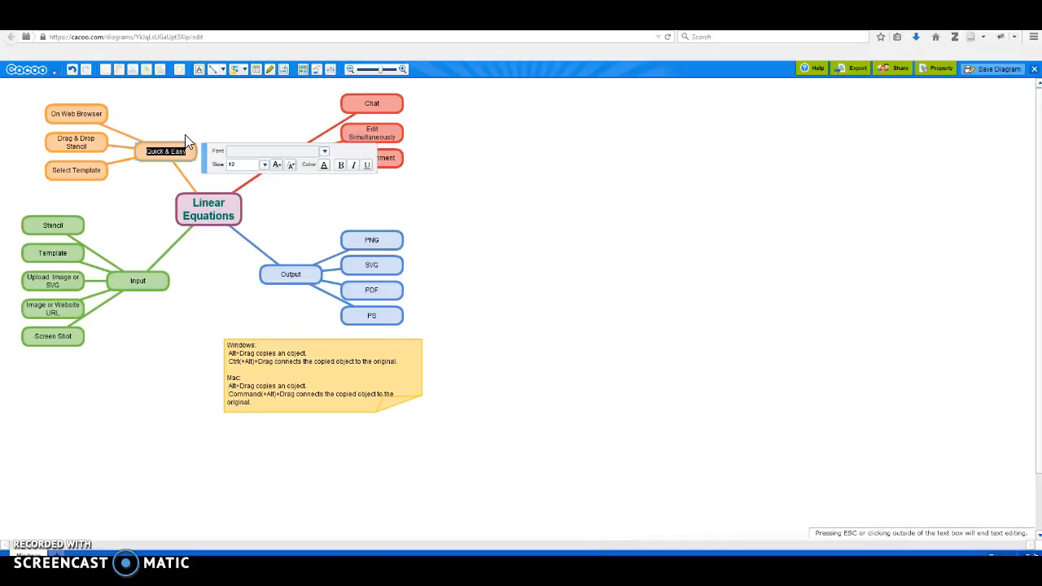
type("S")
left_click(239, 174)
double_click(140, 279)
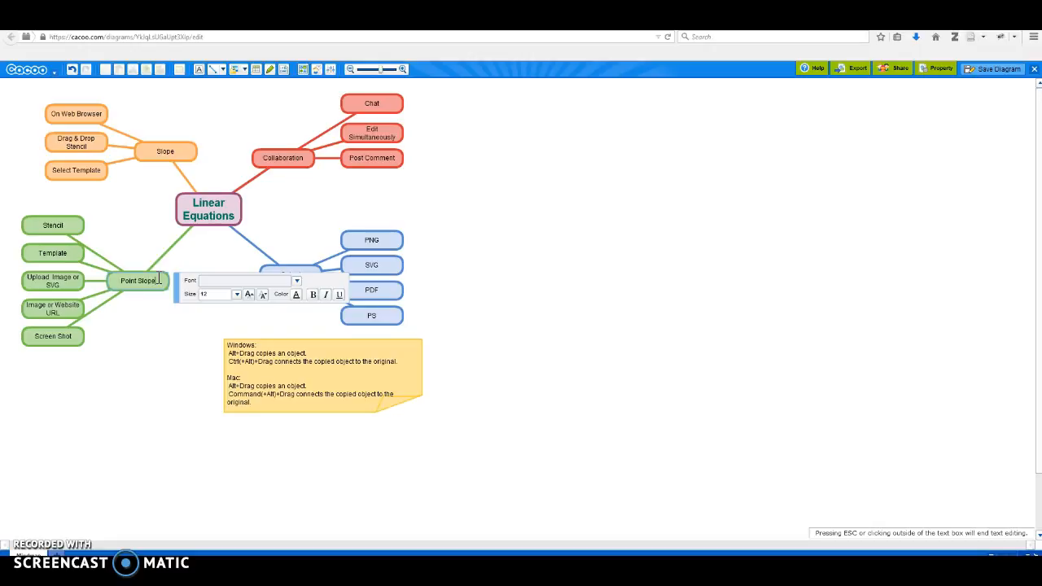
left_click(292, 161)
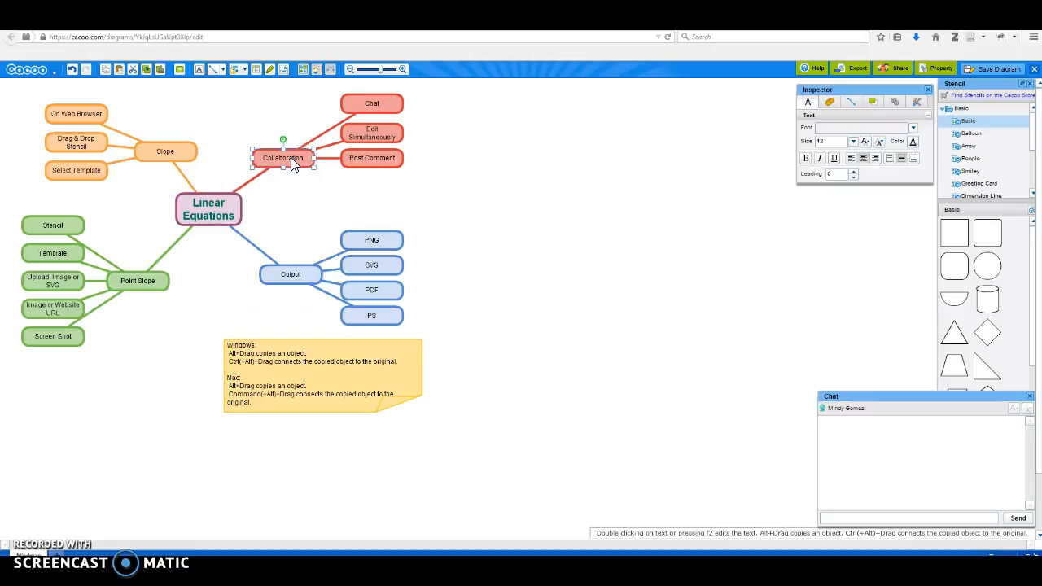
Step: Cut the blue Output node and its PNG, SVG, PDF and PS subnodes from the mind map
left_click(259, 240)
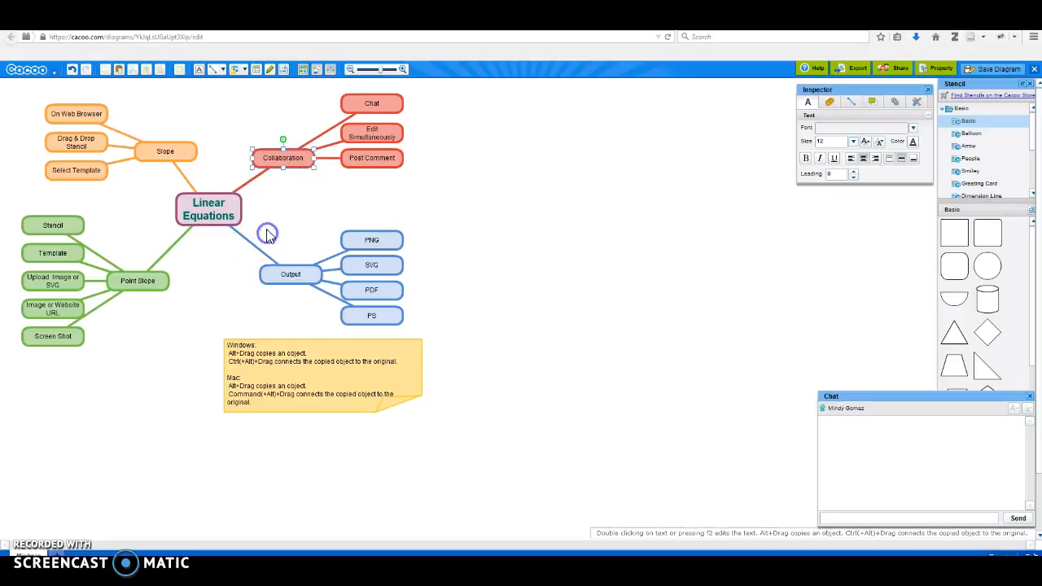
left_click_drag(257, 214, 433, 334)
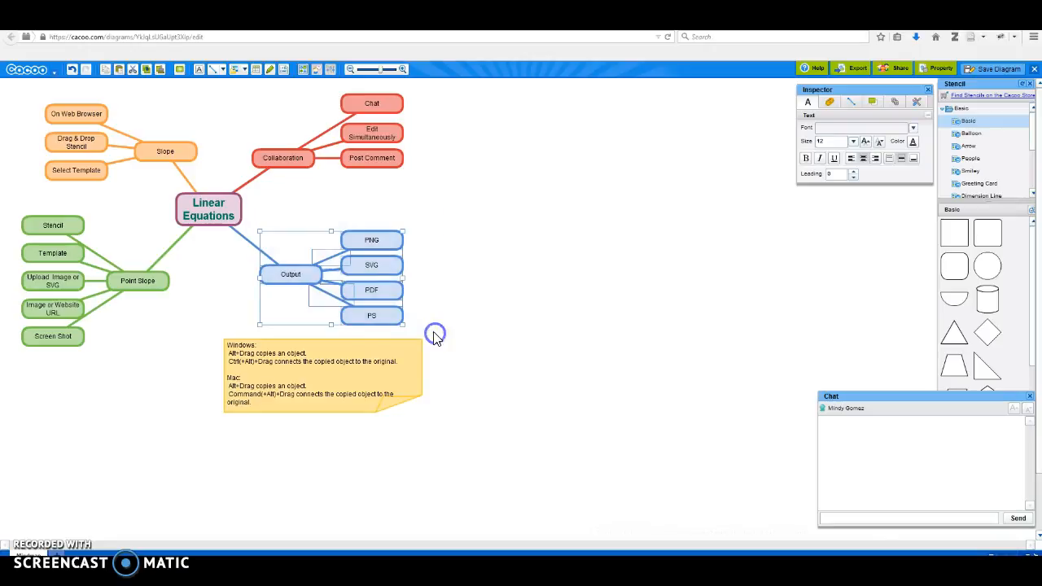
right_click(330, 266)
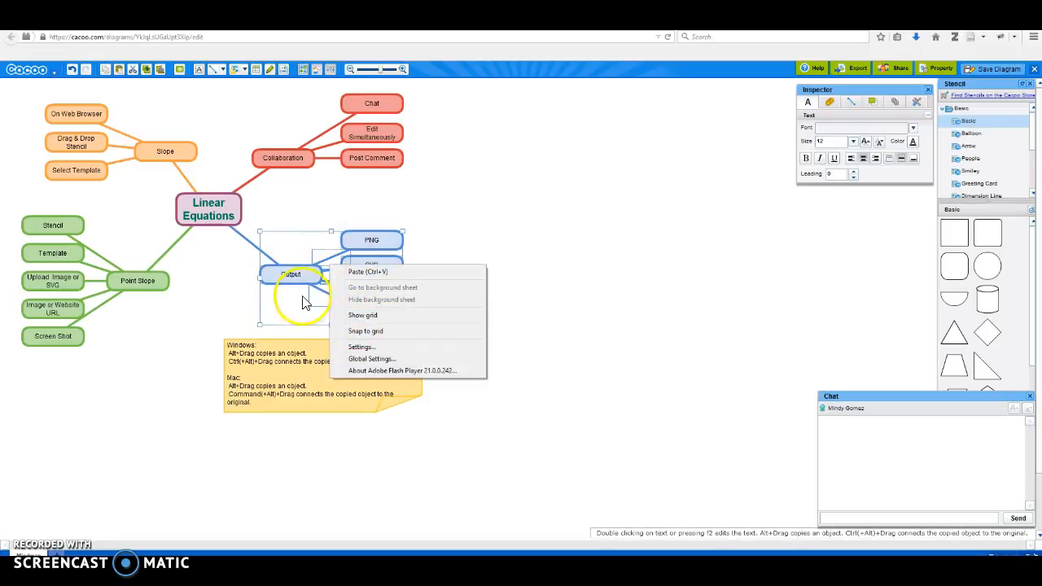
right_click(309, 272)
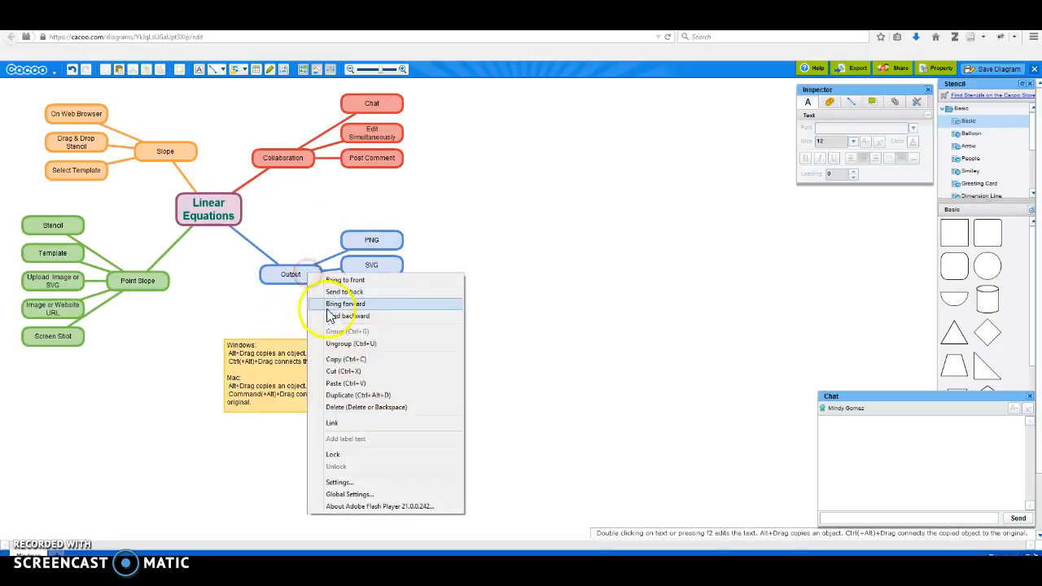
left_click(337, 370)
left_click_drag(310, 227, 405, 333)
right_click(369, 285)
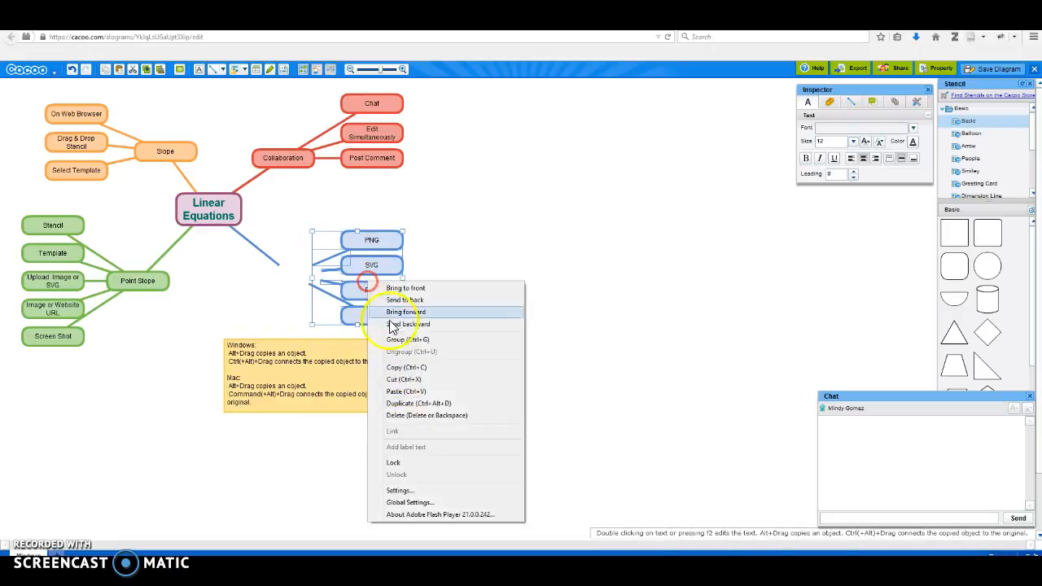
left_click(404, 380)
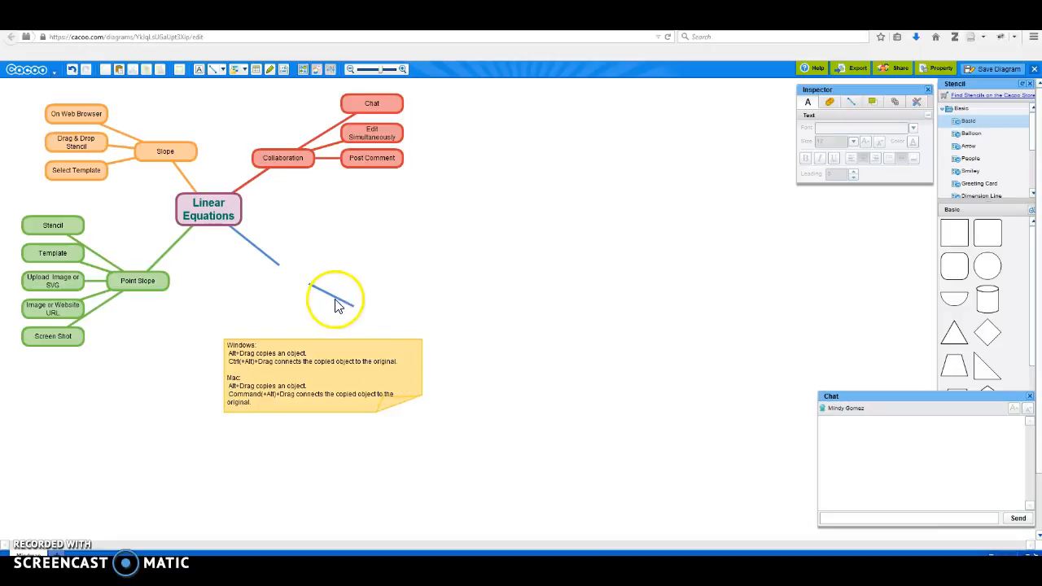
Step: Cut the two leftover blue connector lines of the removed Output branch
right_click(337, 300)
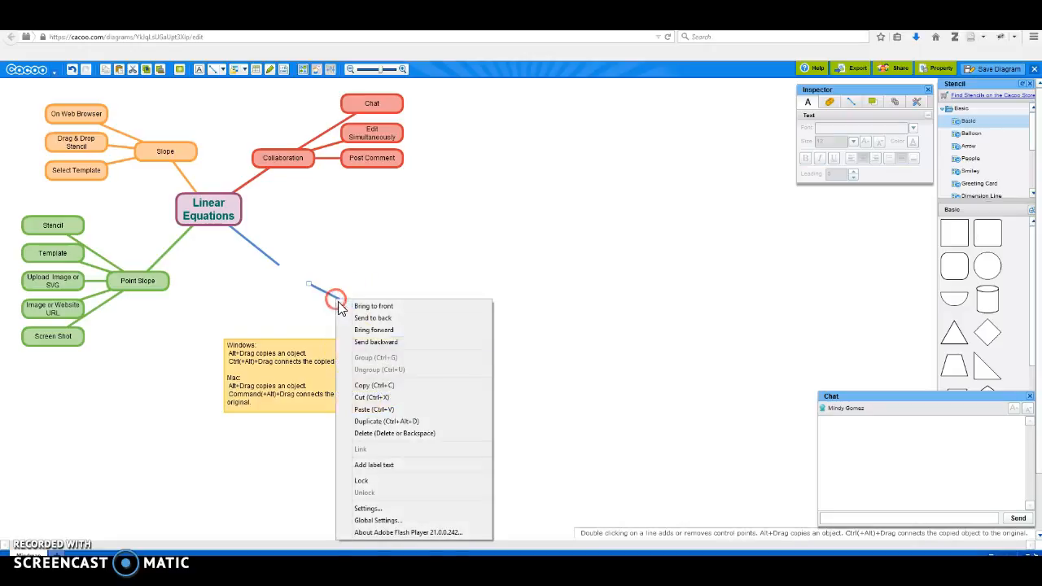
left_click(371, 398)
right_click(276, 264)
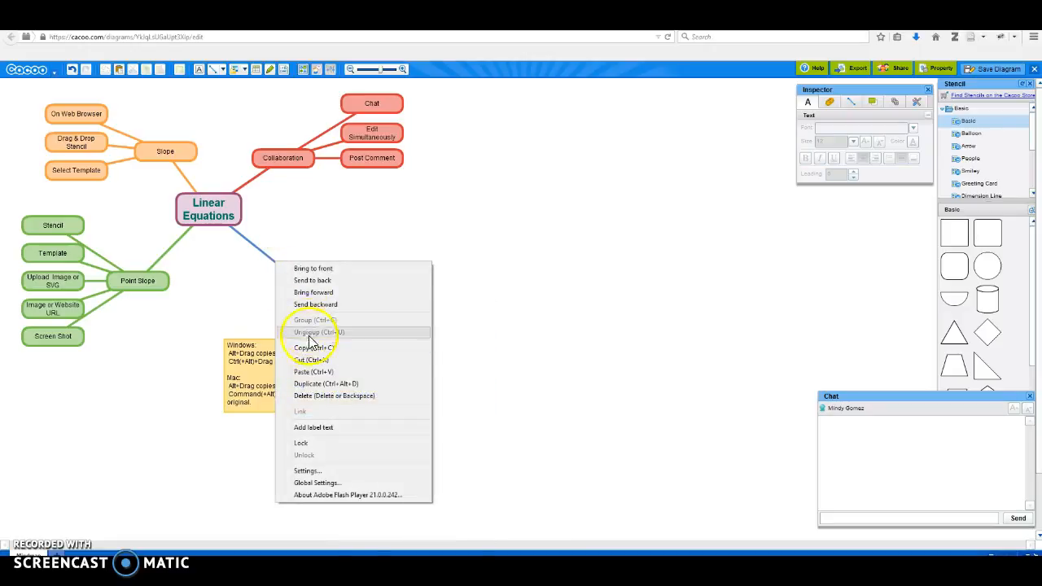
left_click(316, 361)
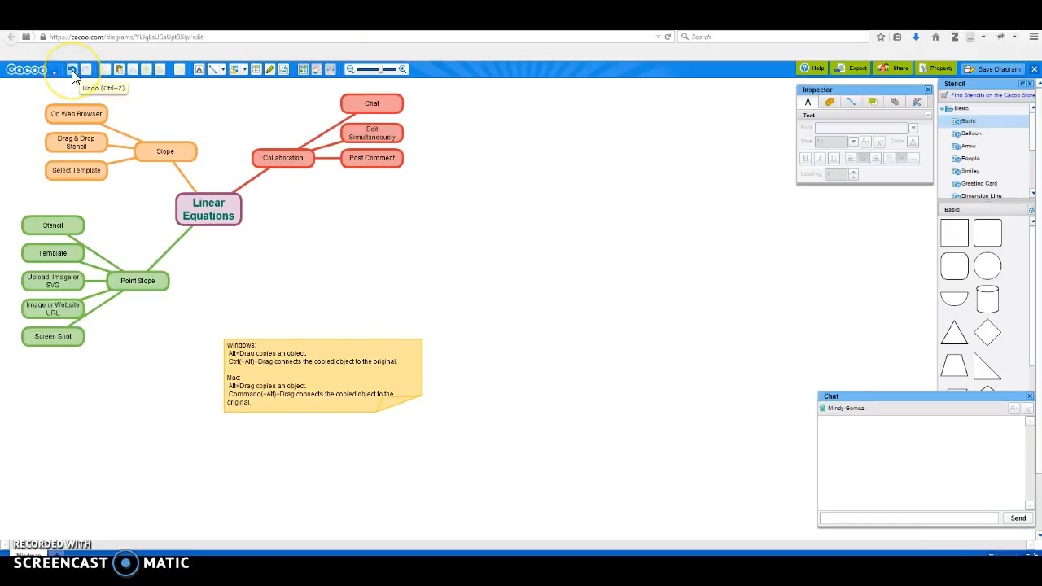
Step: With the Slope node selected, examine the editing and insertion tools from cut and copy style to text, table, freehand line and image, and the stencil display toggle
left_click(160, 157)
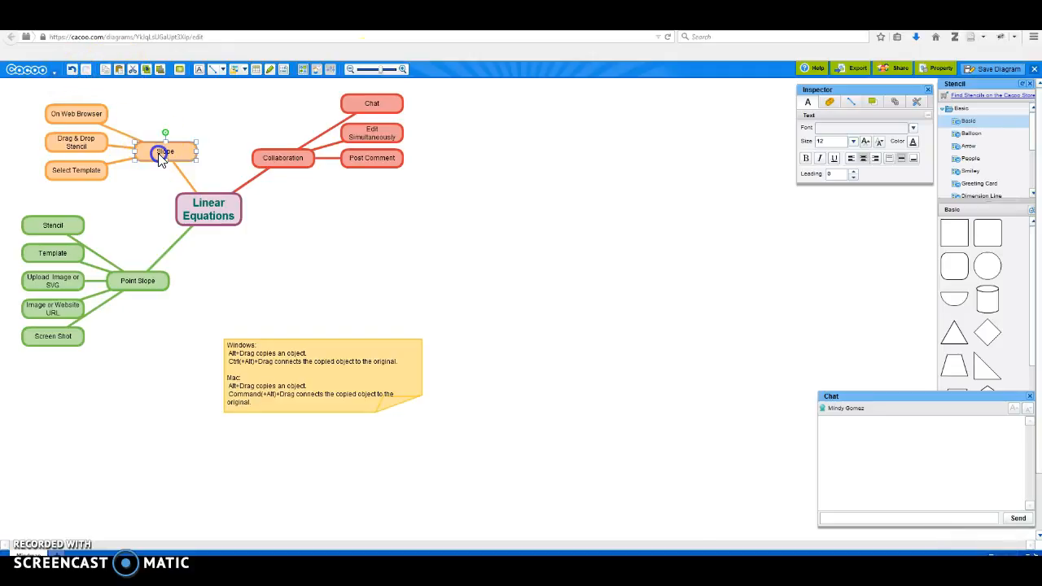
left_click(135, 73)
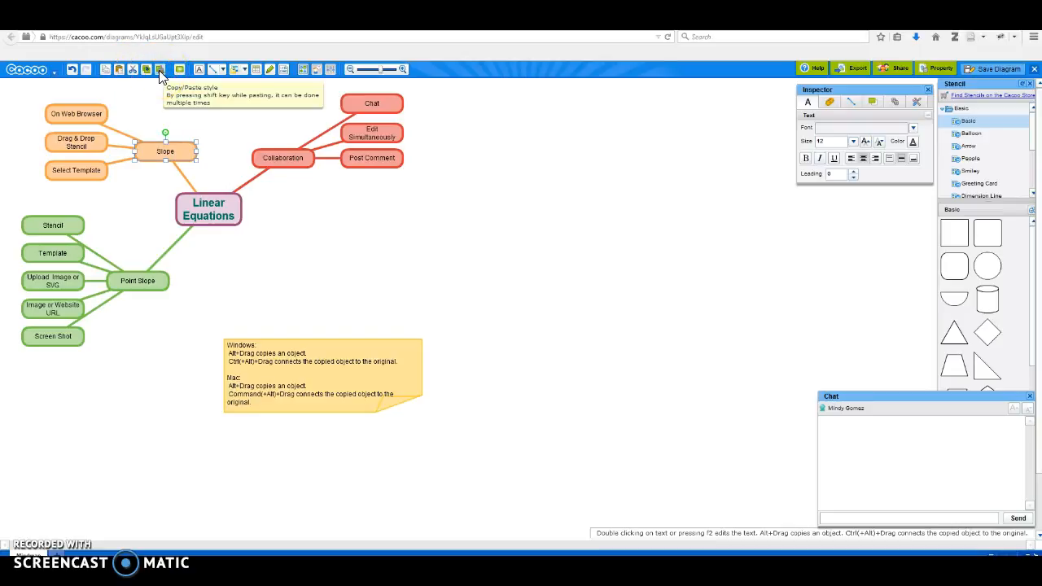
left_click(199, 72)
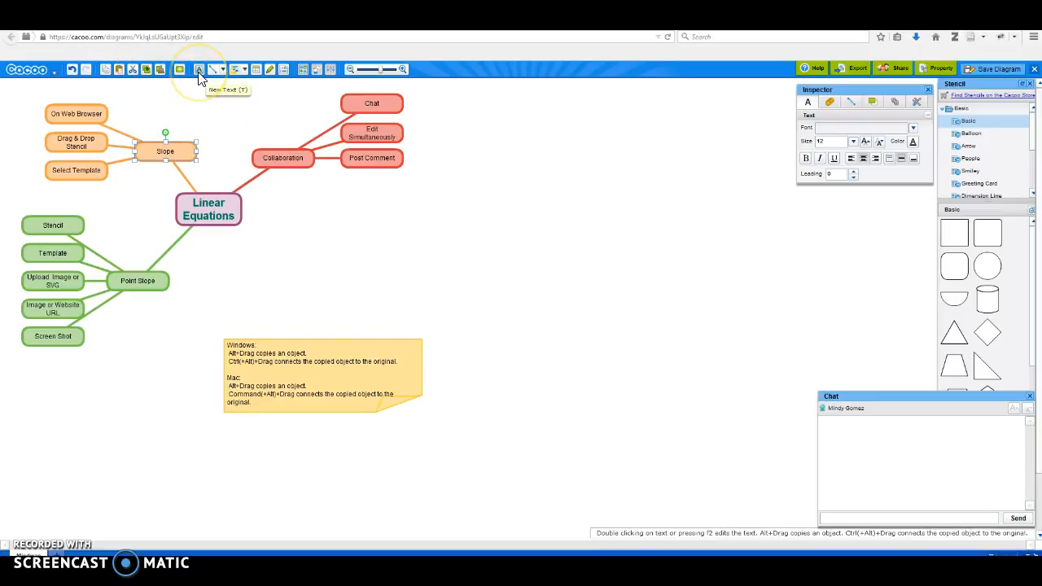
left_click(211, 74)
left_click(254, 72)
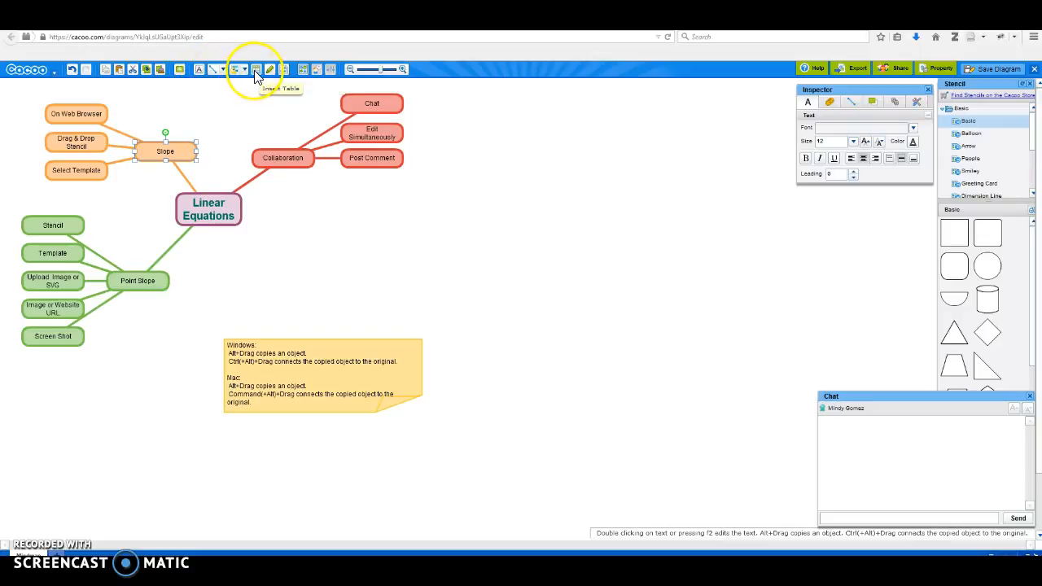
left_click(271, 71)
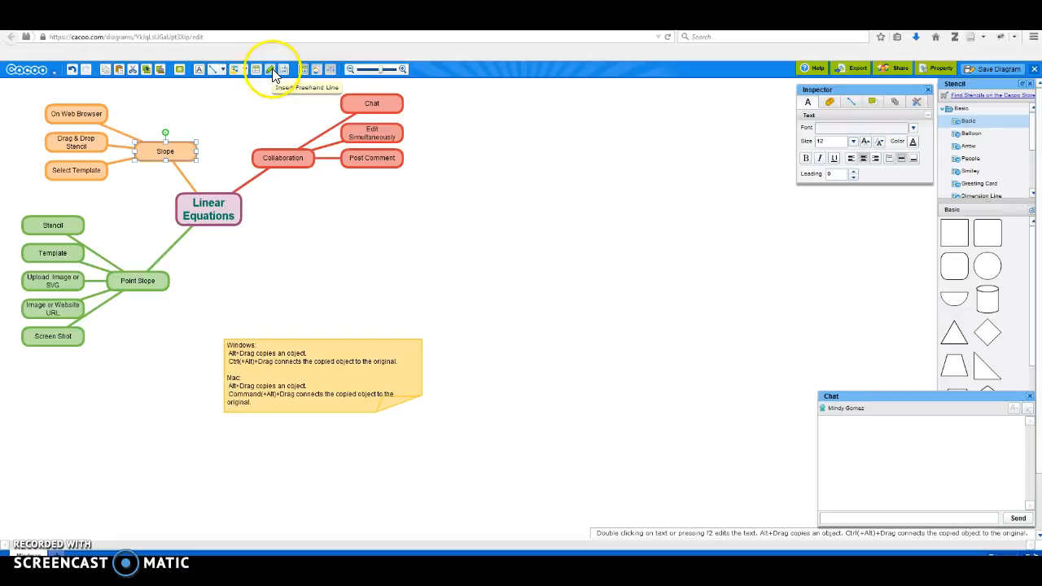
left_click(271, 71)
left_click(236, 72)
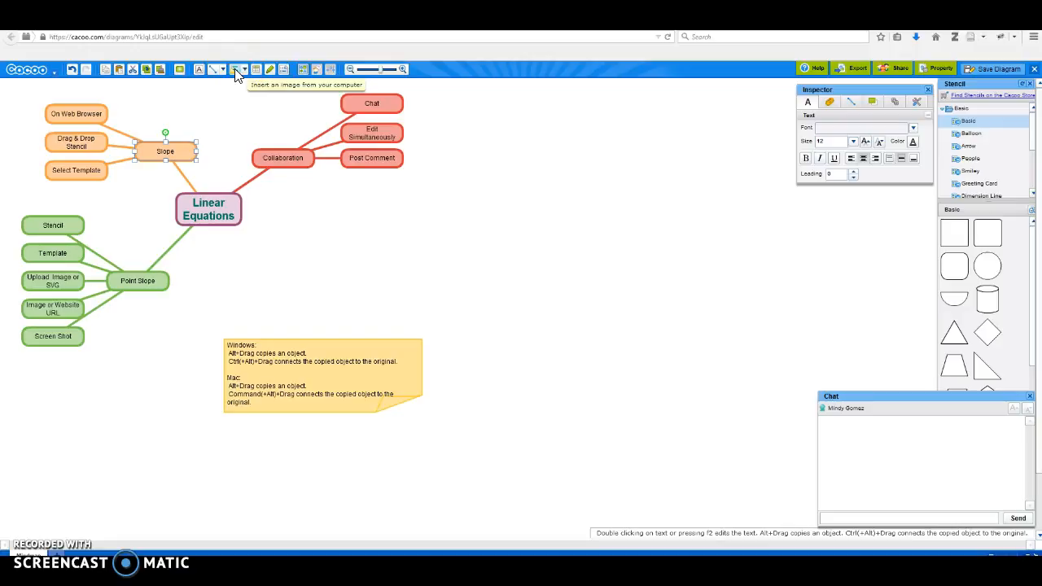
left_click(302, 70)
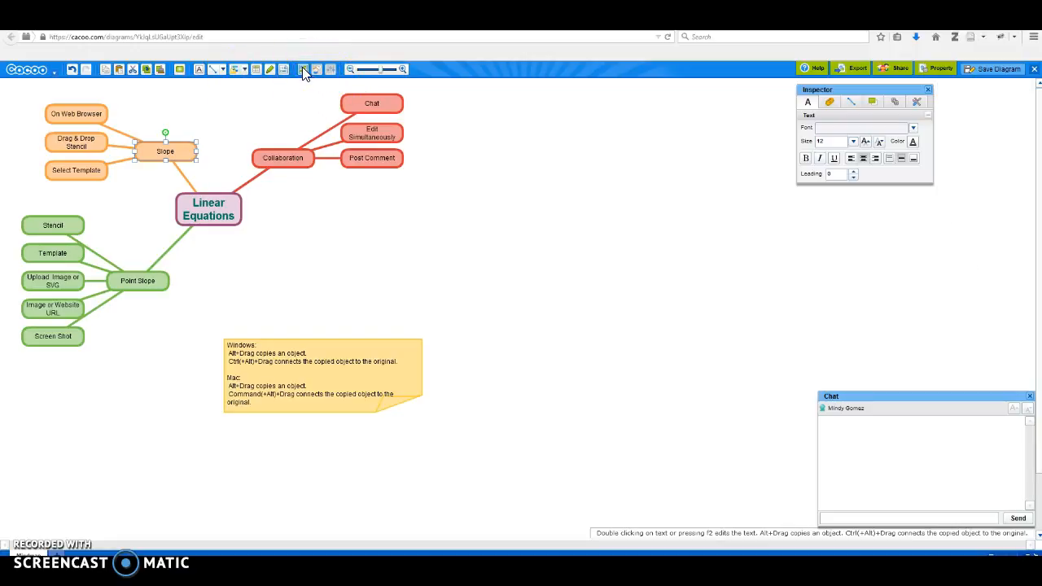
left_click(302, 69)
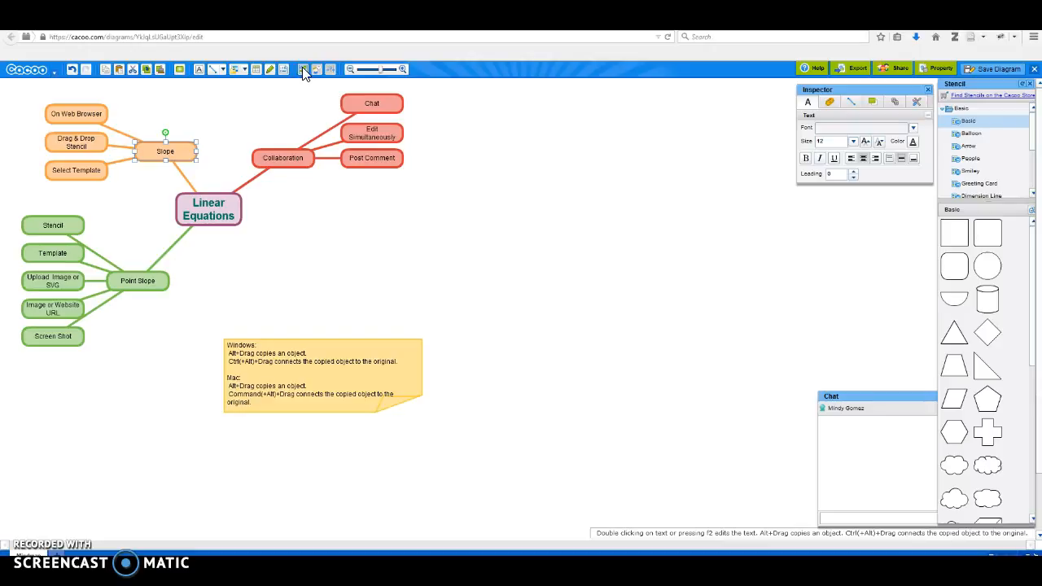
Step: Hide and restore the Stencil, Chat and Inspector windows one after another
left_click(302, 69)
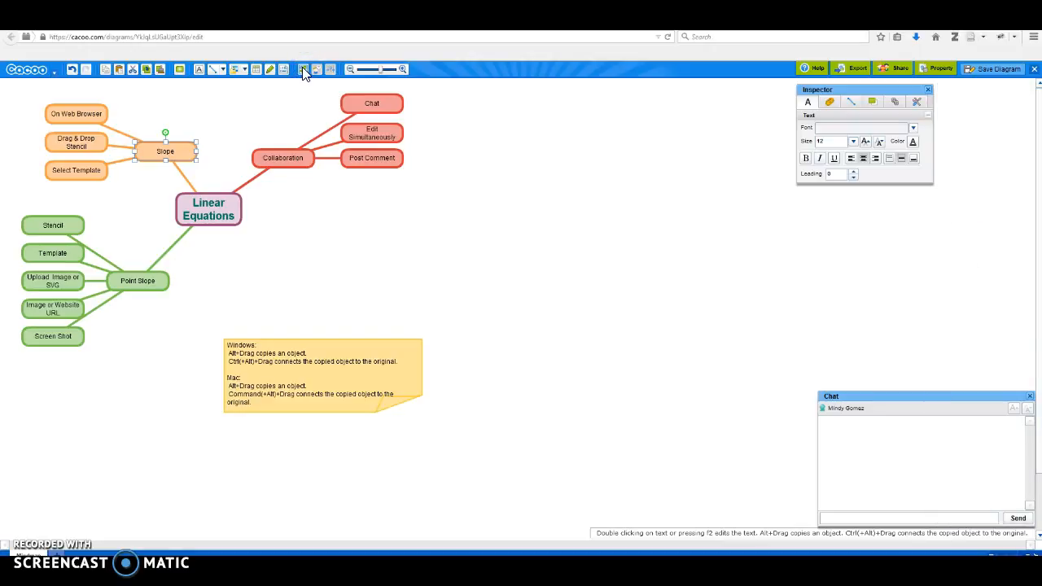
left_click(302, 69)
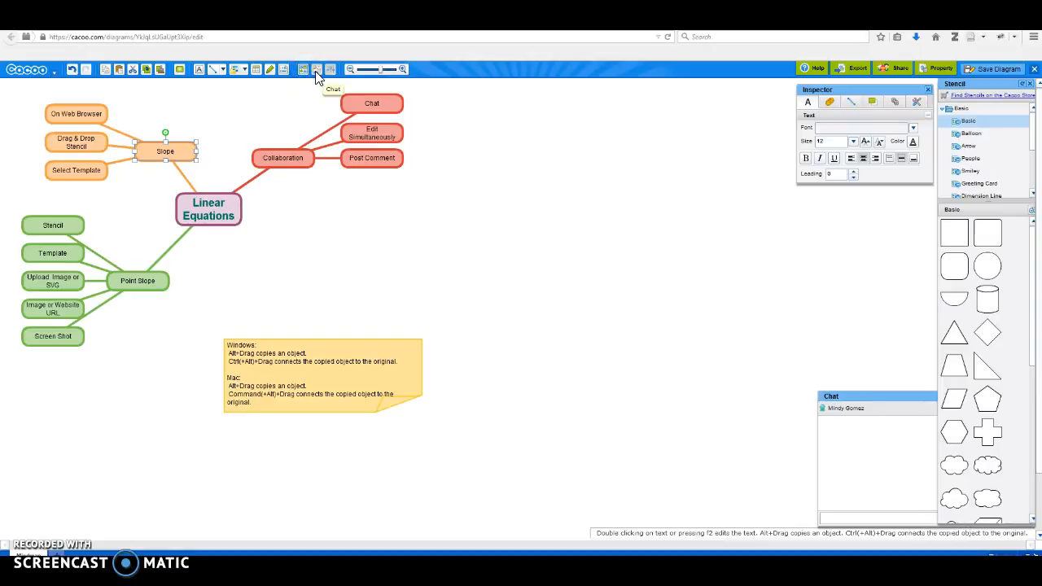
left_click(317, 70)
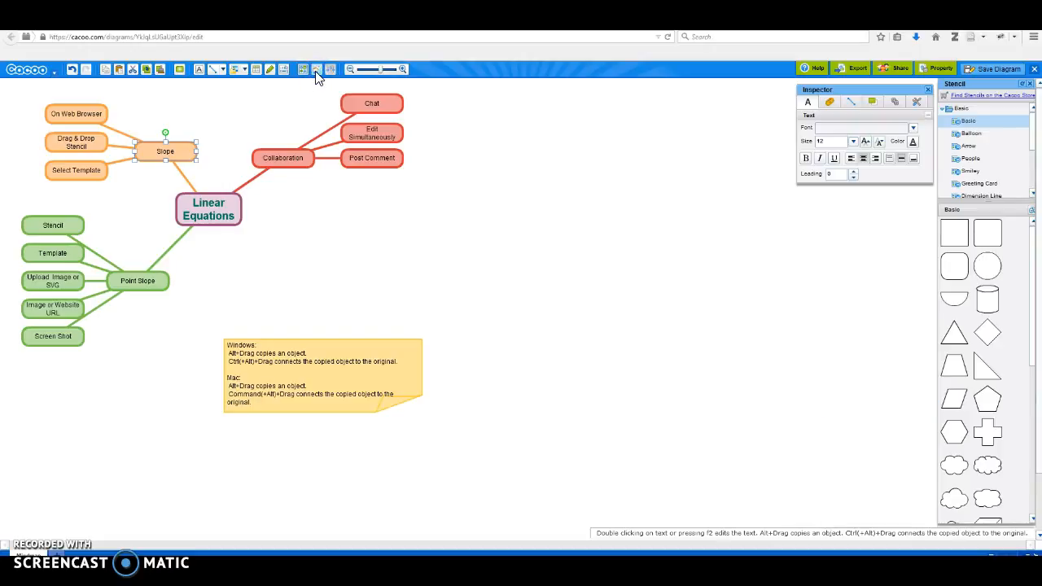
left_click(317, 70)
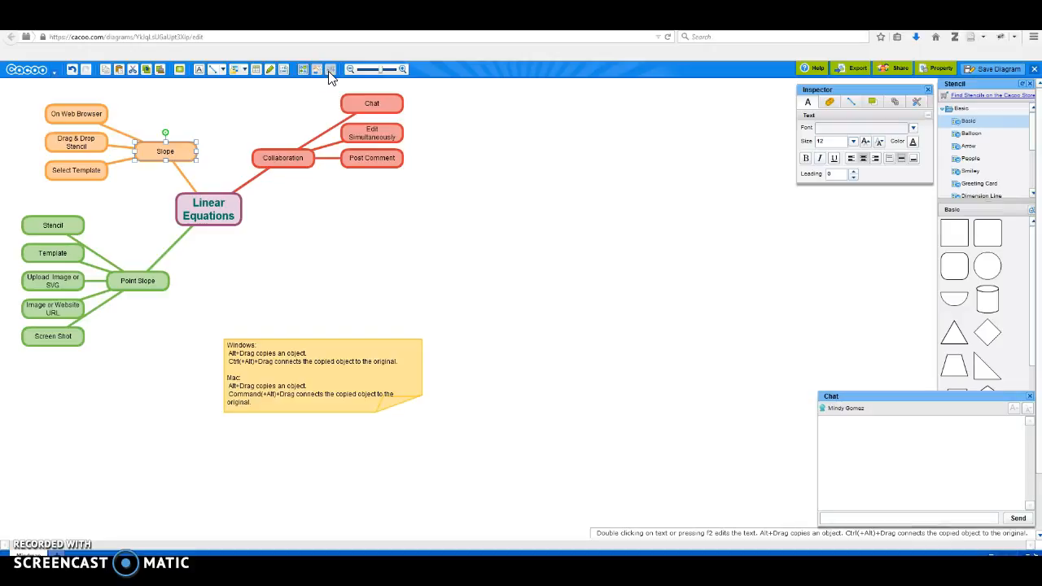
left_click(330, 70)
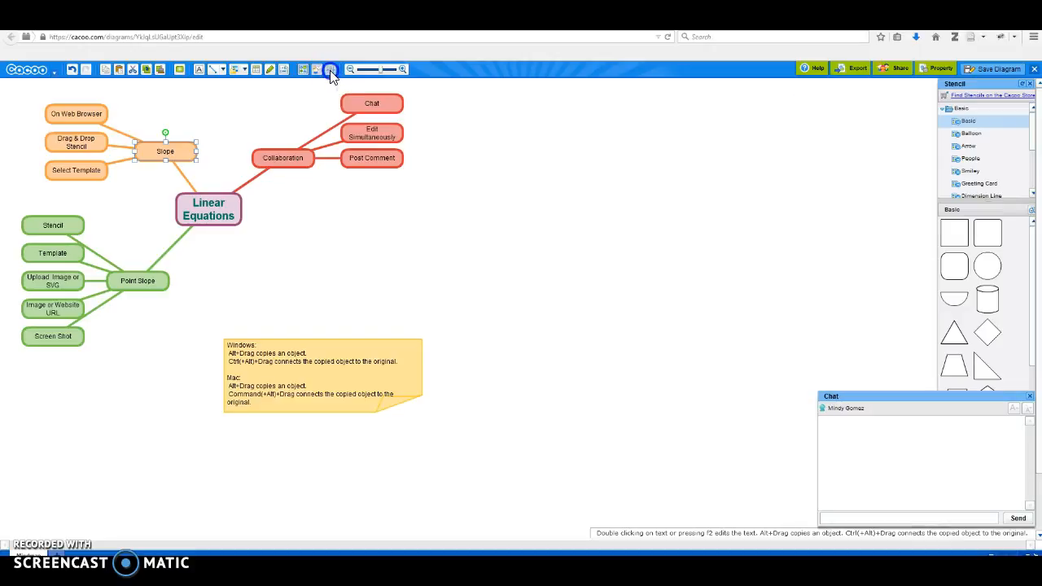
left_click(330, 70)
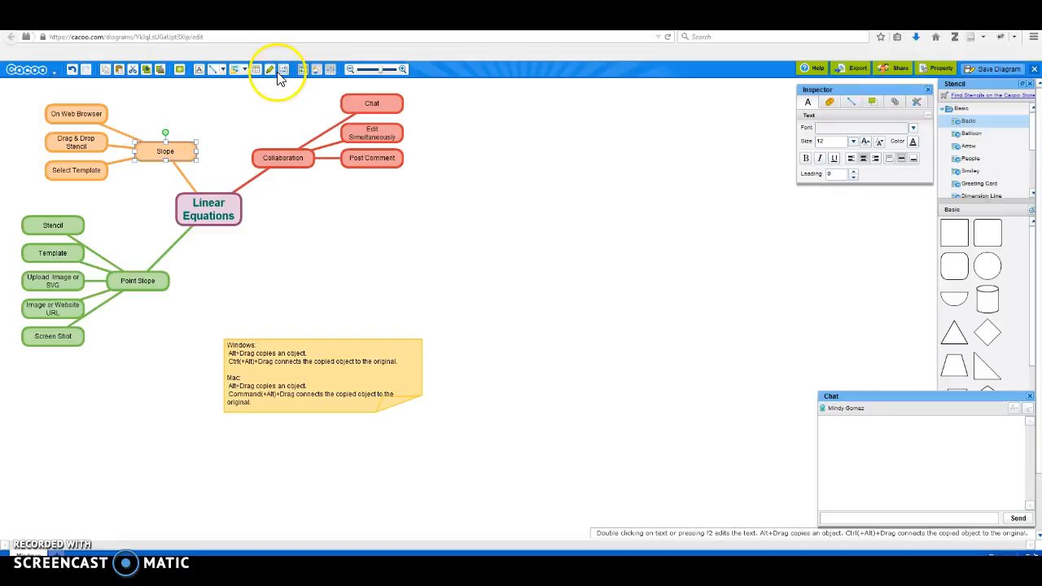
Step: Examine the Slope node's fill and shadow, size and position, link and text settings in the Inspector
left_click(829, 104)
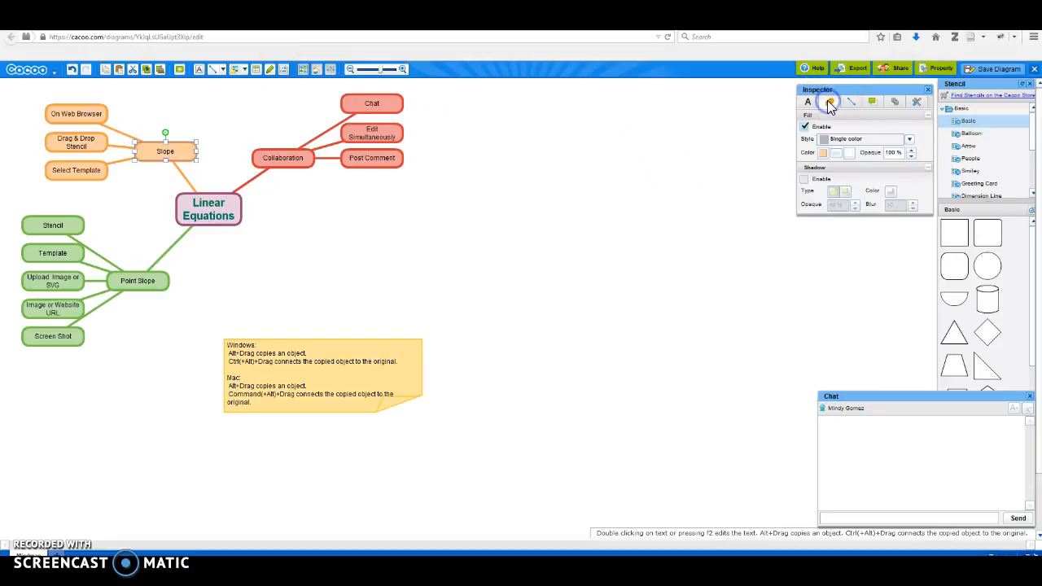
left_click(871, 103)
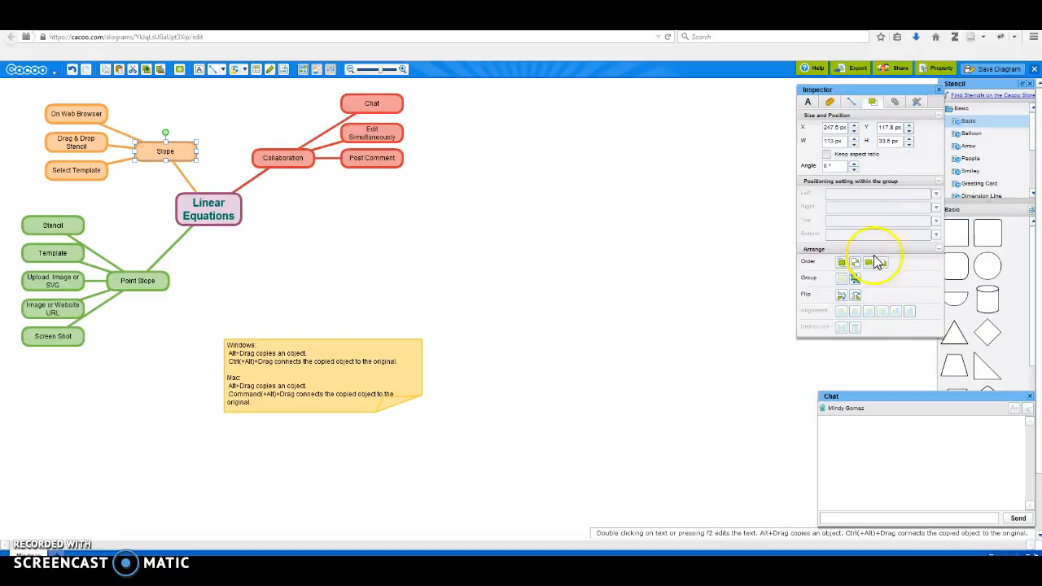
left_click(895, 104)
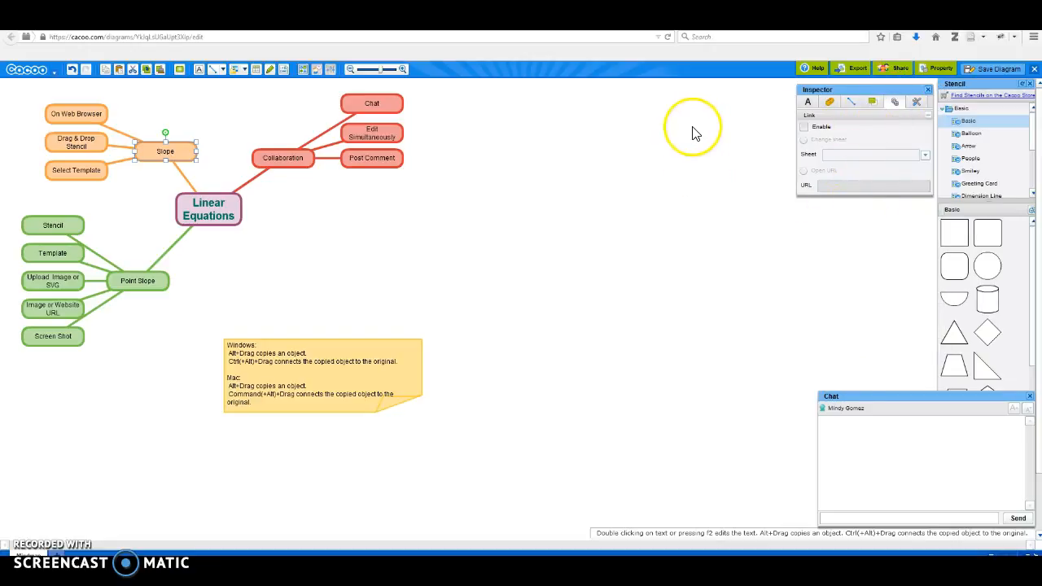
left_click(808, 104)
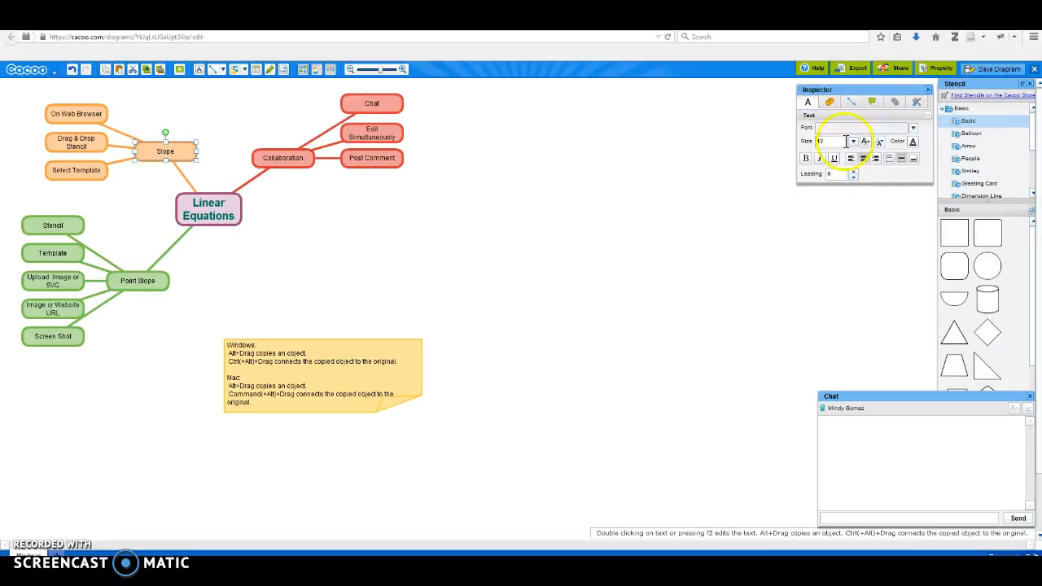
Step: Add the orange-haired person in a red shirt from the Basic People stencils to the blank canvas beside the mind map
left_click(941, 110)
left_click(962, 124)
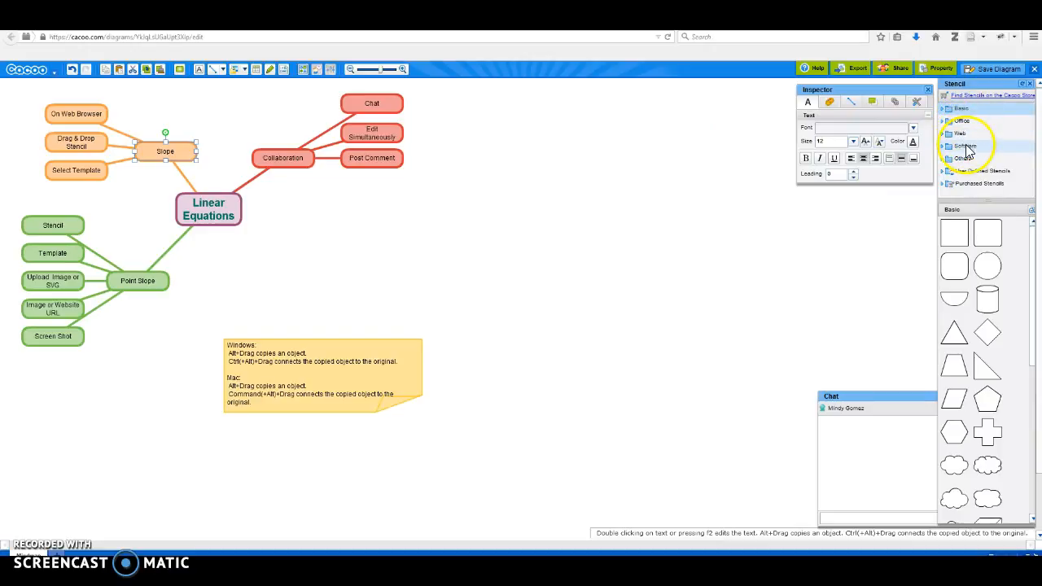
left_click(944, 108)
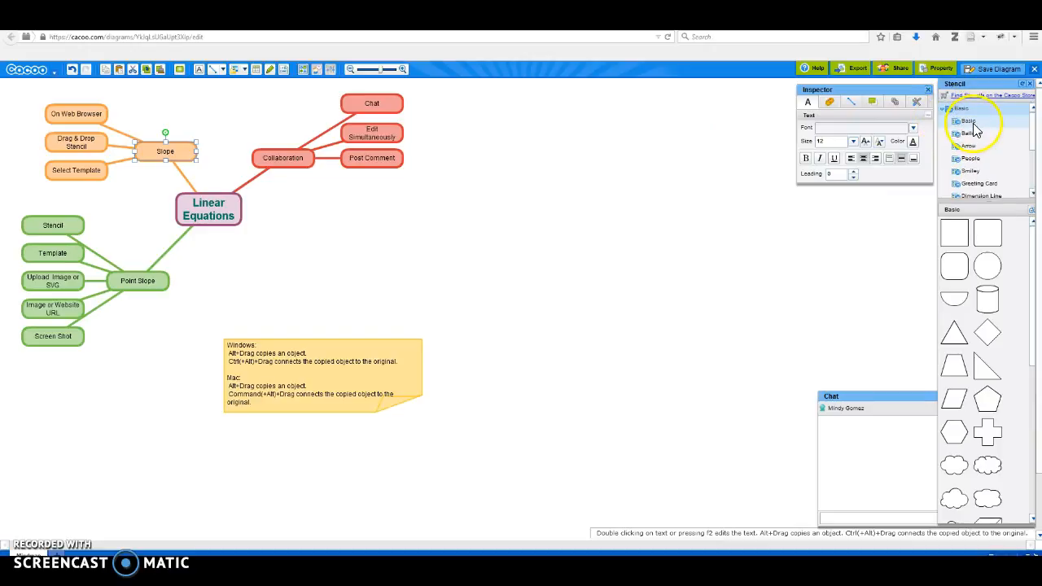
left_click(972, 159)
scroll(972, 161, "down", 2)
left_click_drag(955, 263, 564, 289)
left_click(719, 266)
Step: Place an oval speech balloon from the Balloon stencils above the person so its tail points at the head
scroll(956, 120, "up", 2)
left_click(968, 135)
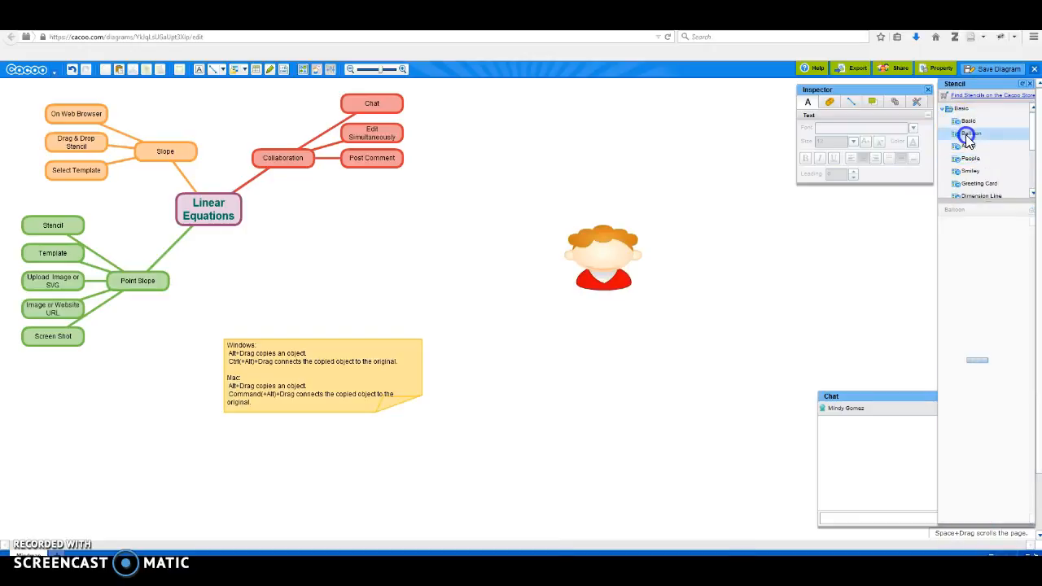
left_click_drag(987, 233, 738, 228)
Step: Add a text box reading "Hi!" inside the speech balloon and bring the stencil window back
left_click(688, 199)
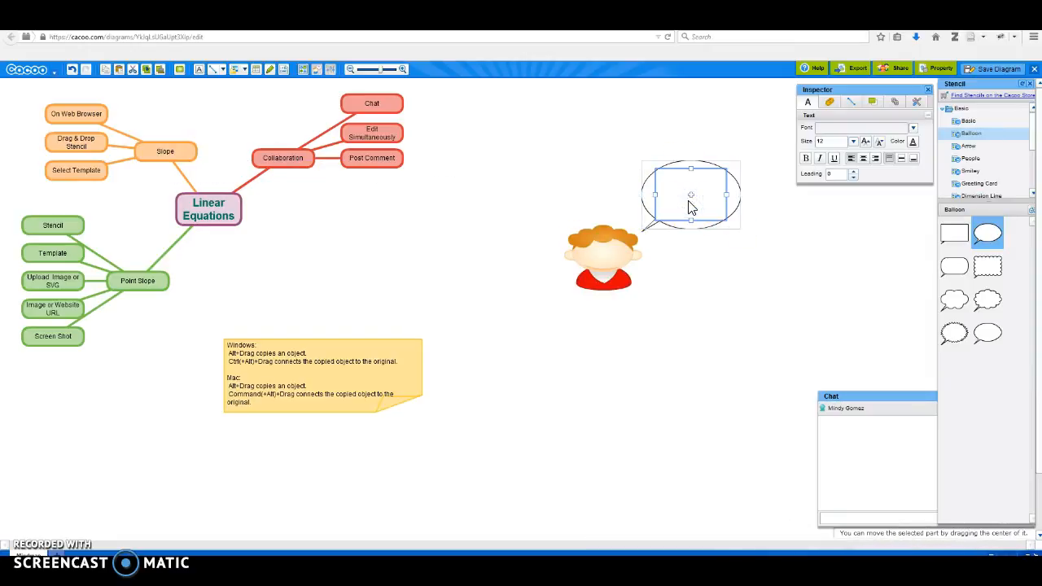
left_click(198, 69)
left_click_drag(675, 197, 734, 209)
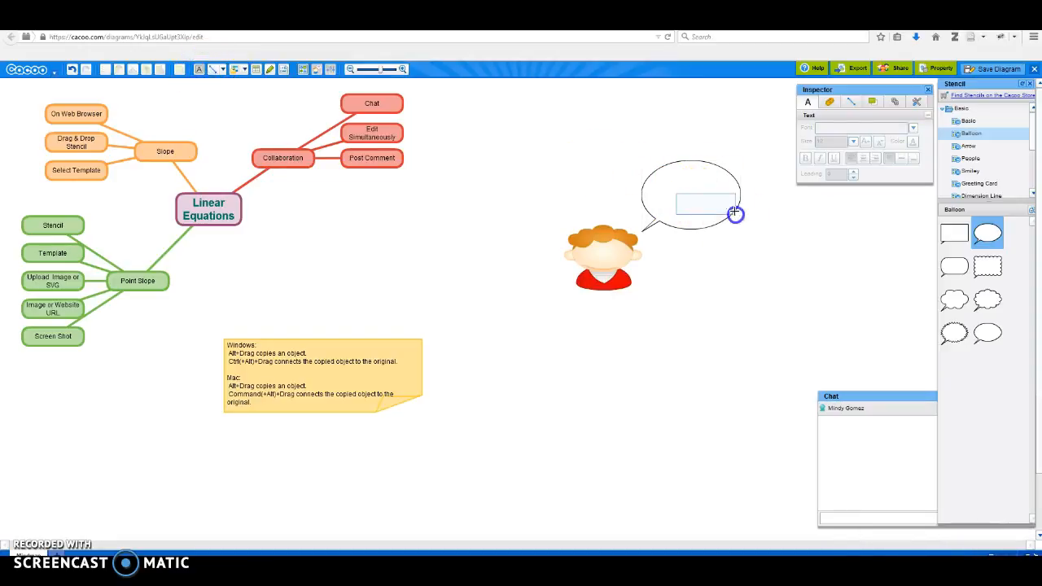
left_click(700, 203)
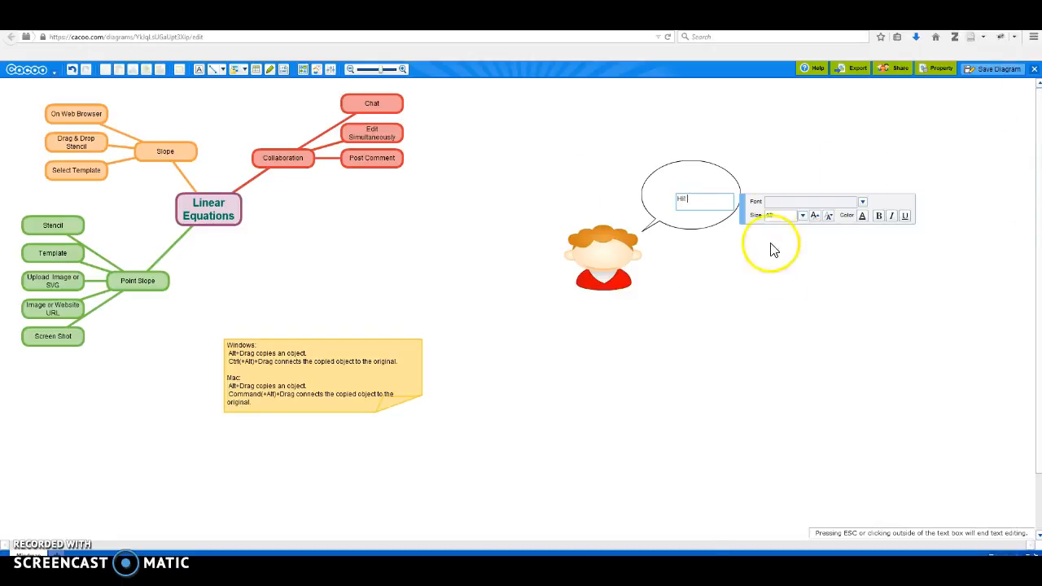
left_click(303, 69)
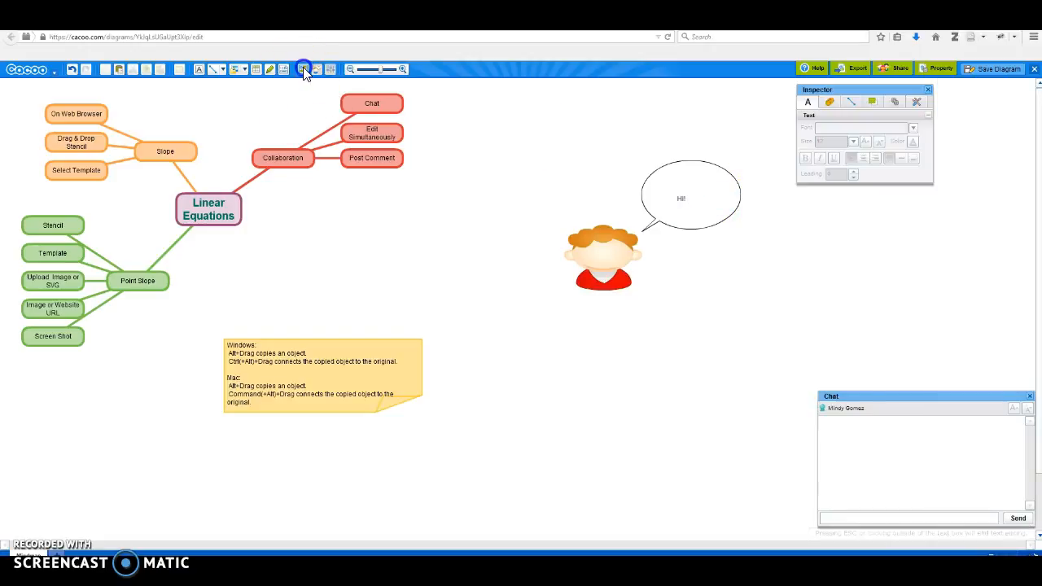
left_click(306, 69)
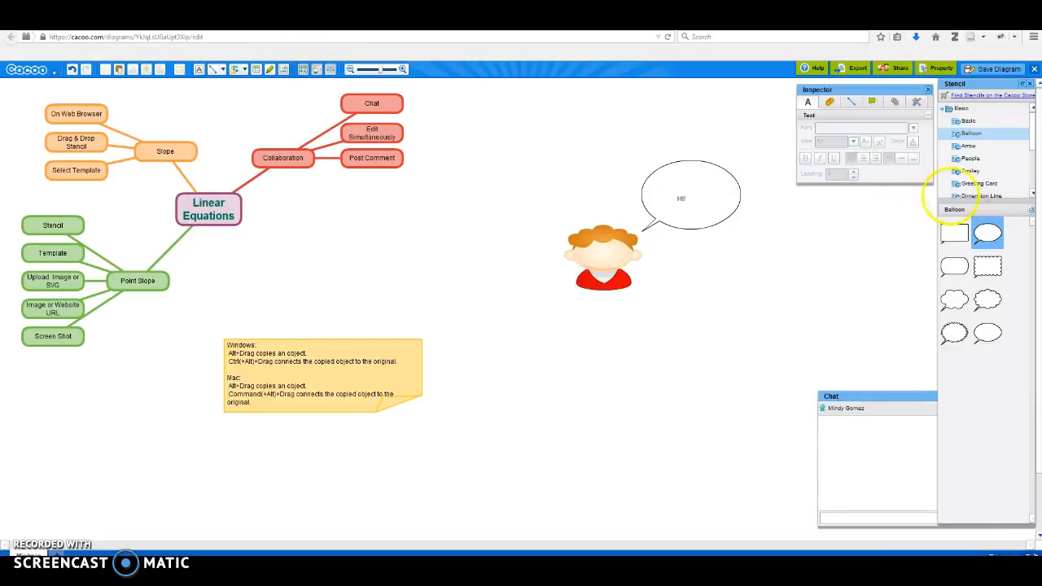
Step: Examine the Office and Web stencil categories, including the Freehand Wireframe set
left_click(943, 108)
left_click(944, 109)
left_click(943, 121)
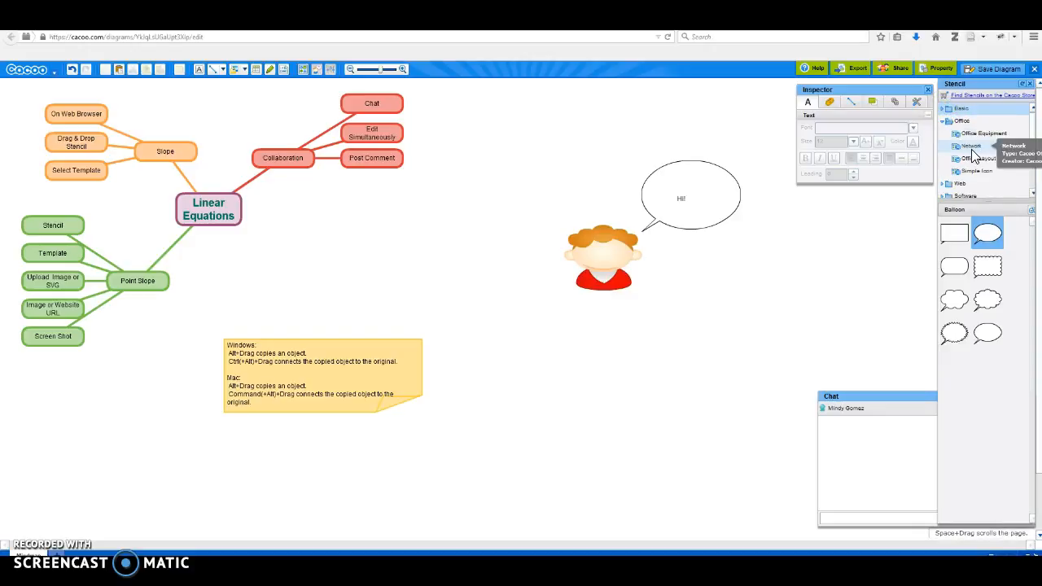
left_click(1003, 139)
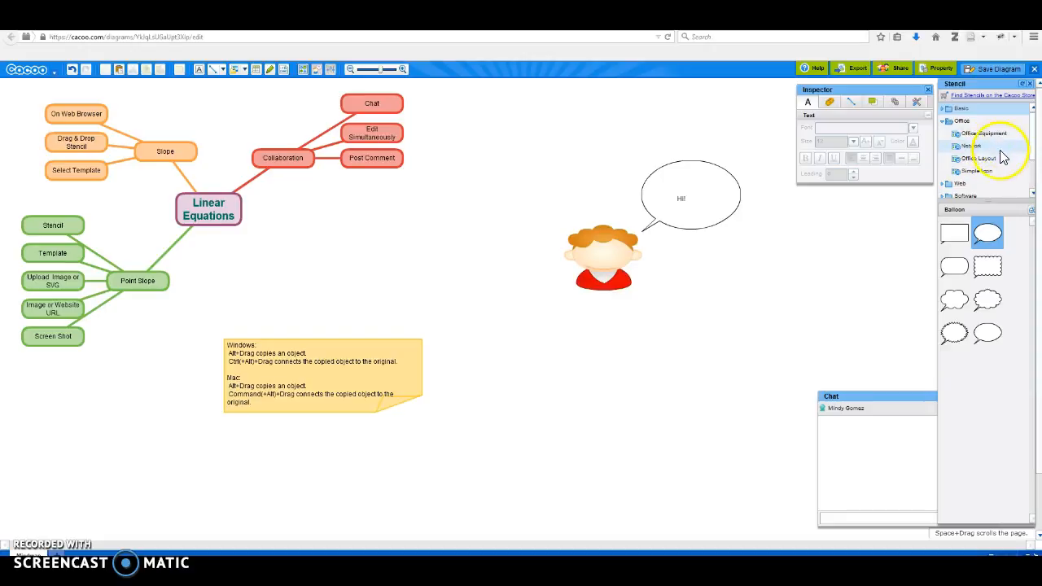
left_click(944, 122)
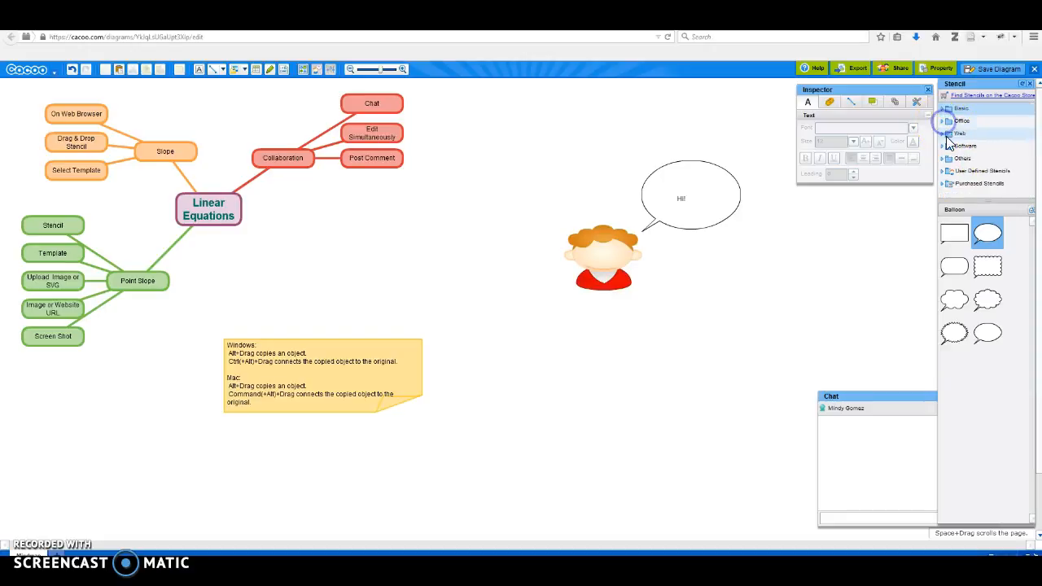
left_click(942, 134)
scroll(978, 152, "down", 2)
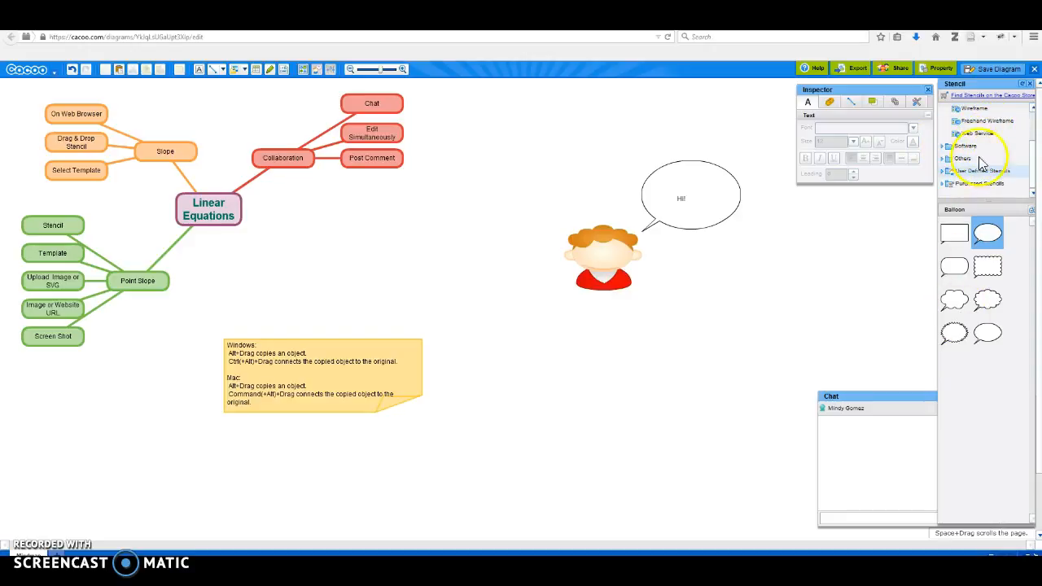
left_click(977, 122)
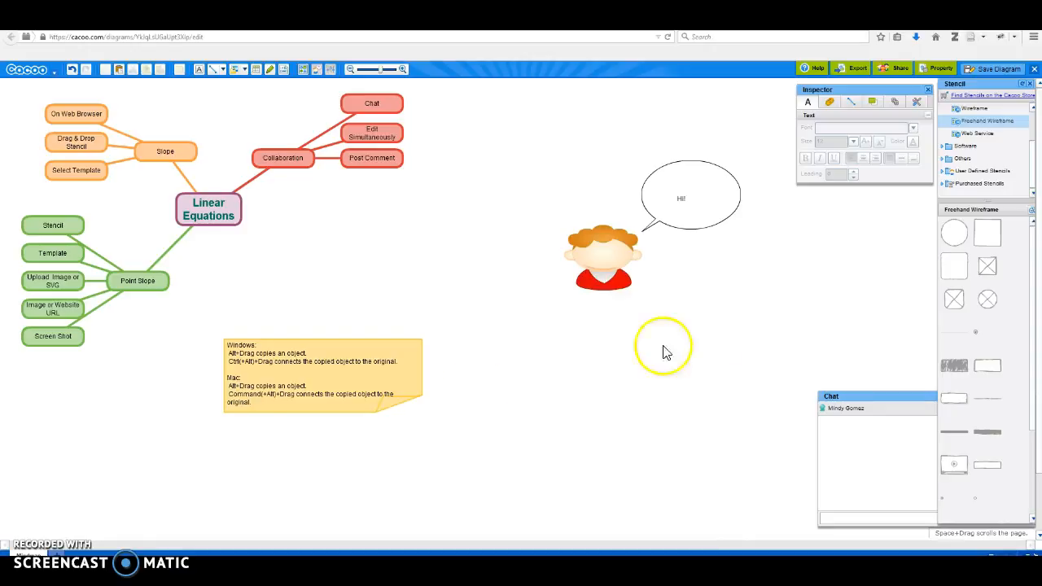
Step: Cut the yellow Windows and Mac instruction note from the canvas
left_click_drag(210, 300, 477, 437)
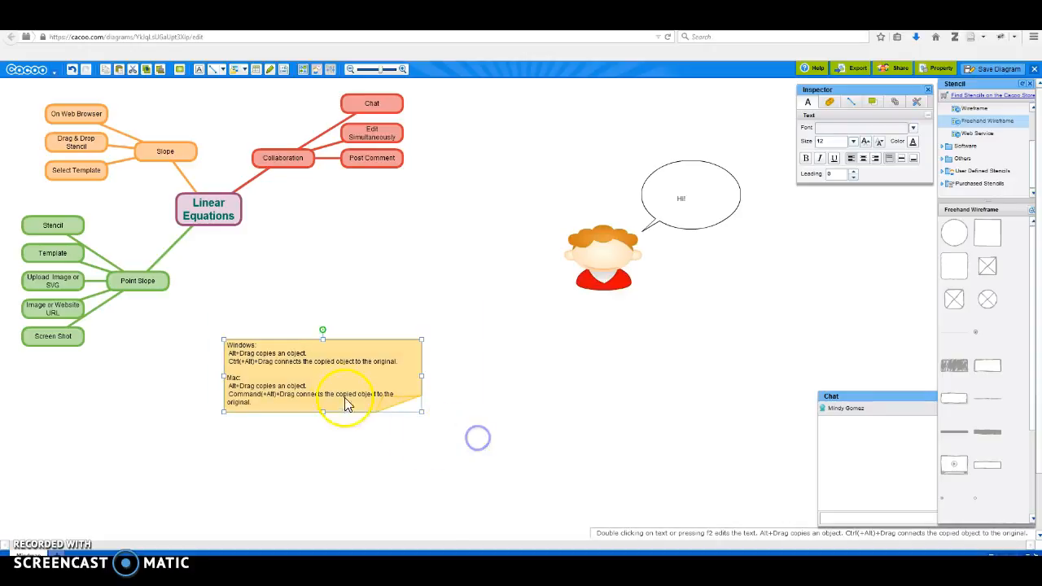
right_click(332, 377)
left_click(363, 239)
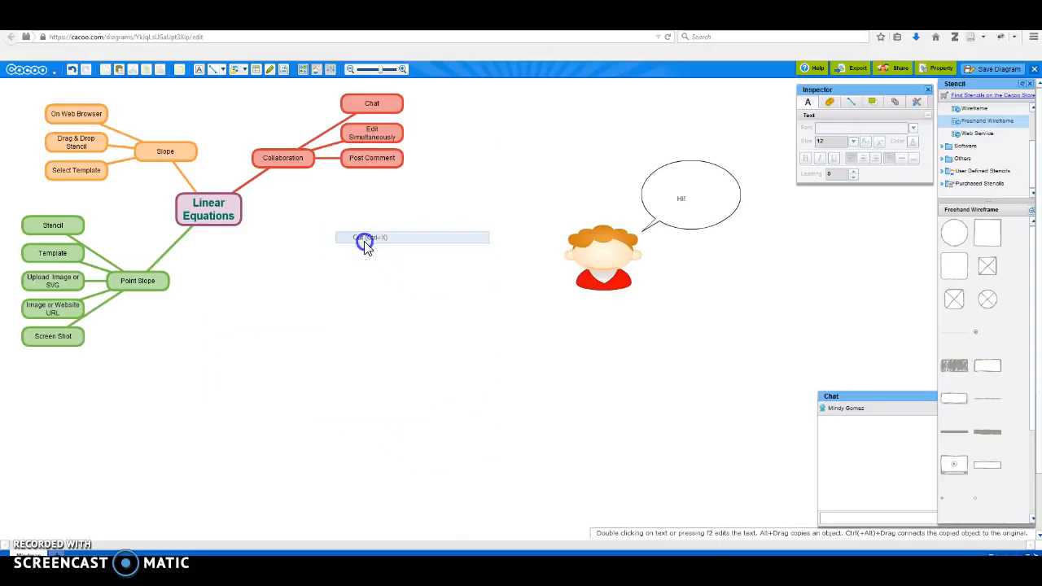
left_click(342, 297)
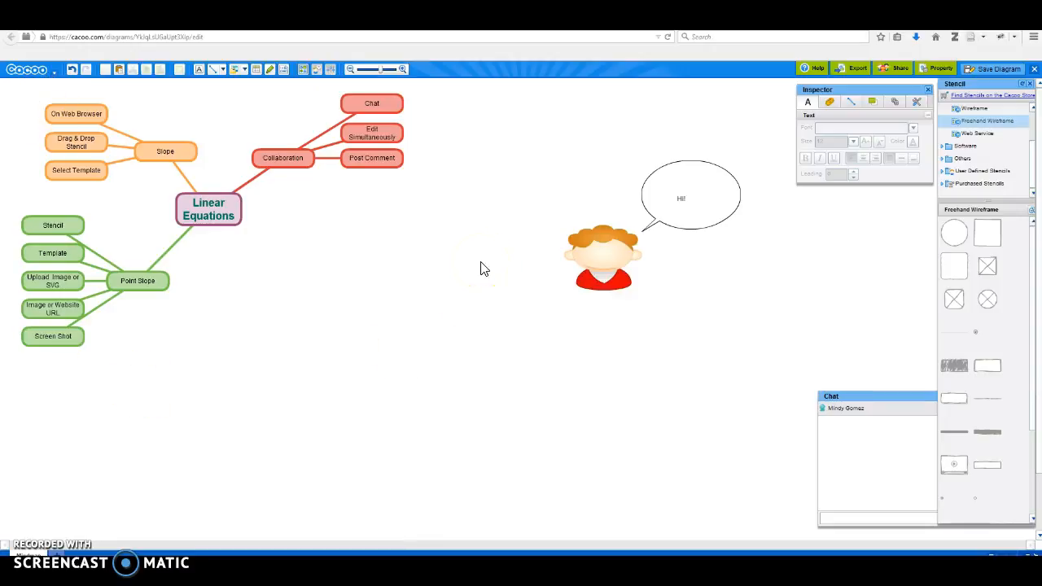
Step: Export the current sheet as a PNG, save the file and check it in the browser's downloads list
left_click(854, 72)
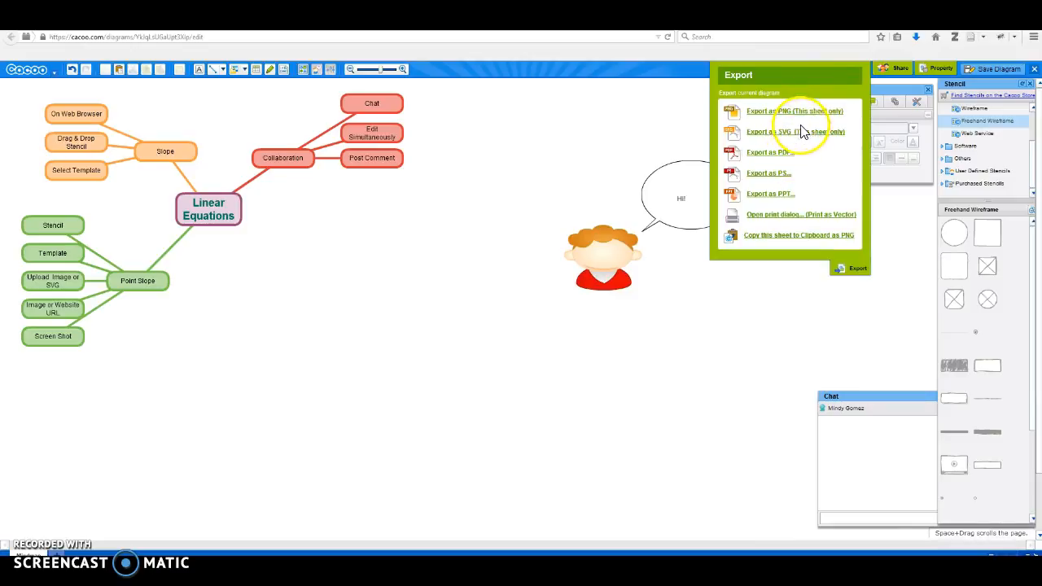
left_click(804, 119)
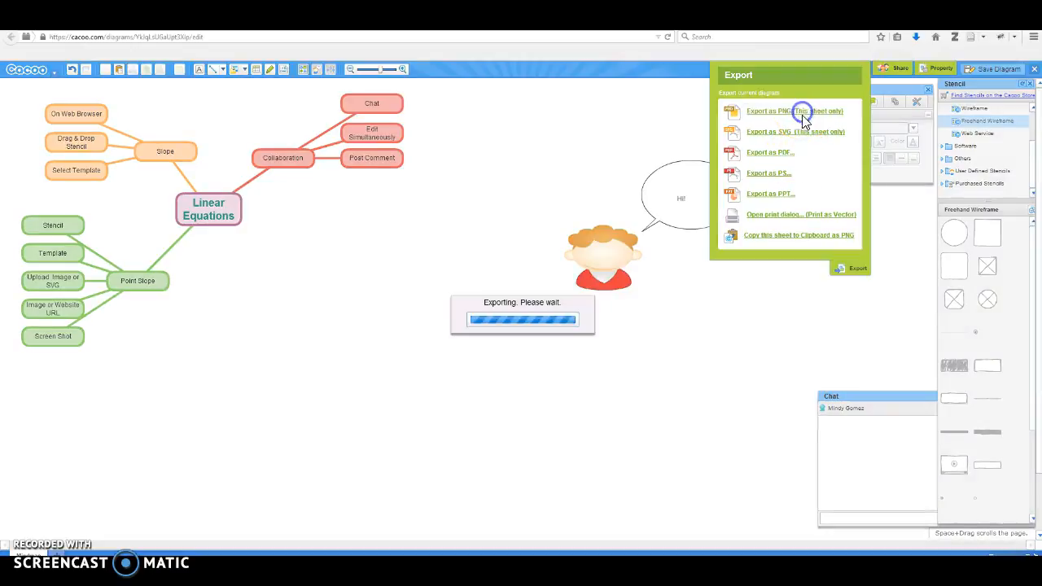
left_click(339, 296)
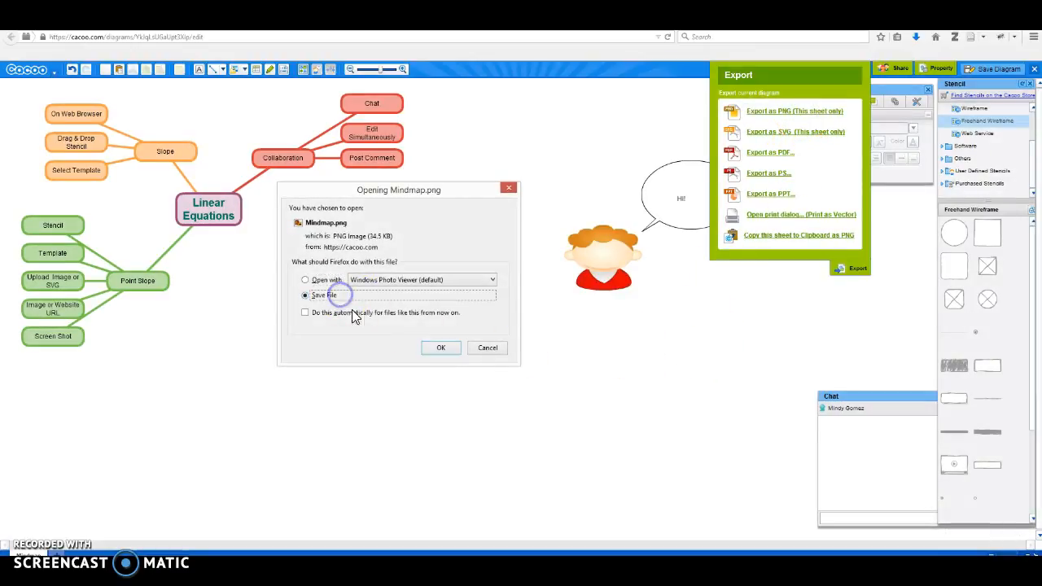
left_click(438, 348)
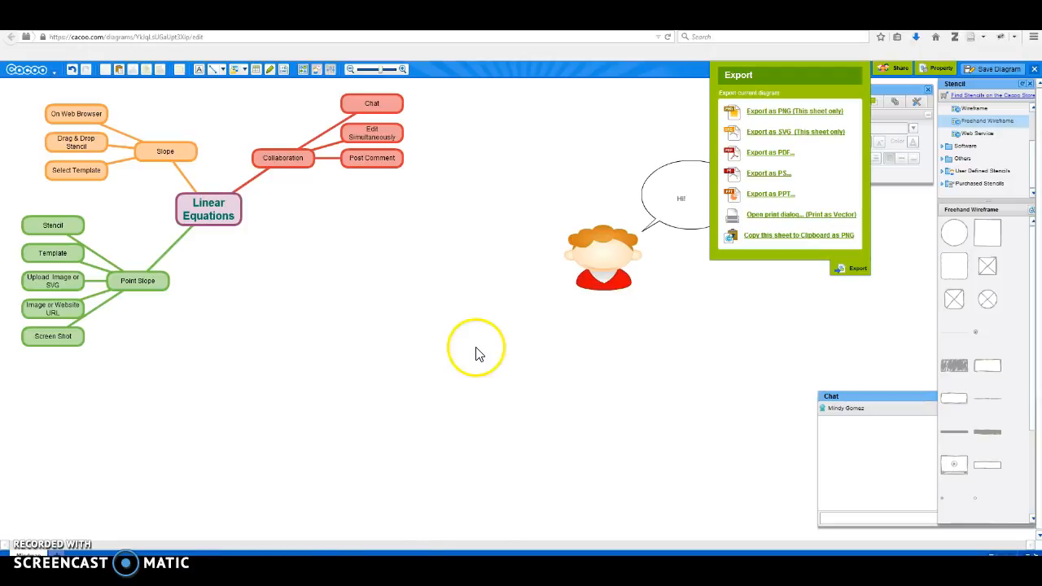
left_click(916, 36)
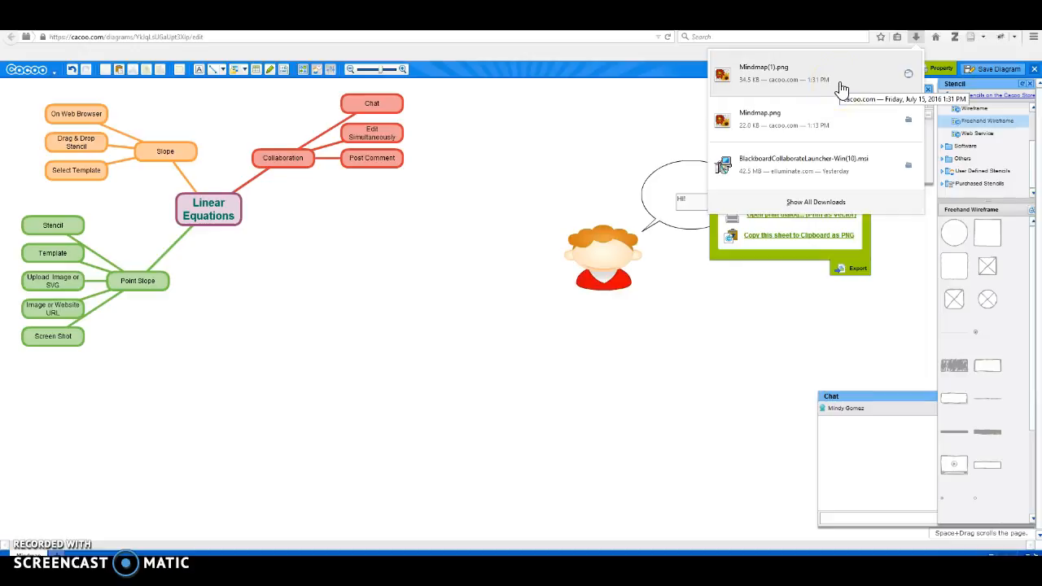
left_click(678, 342)
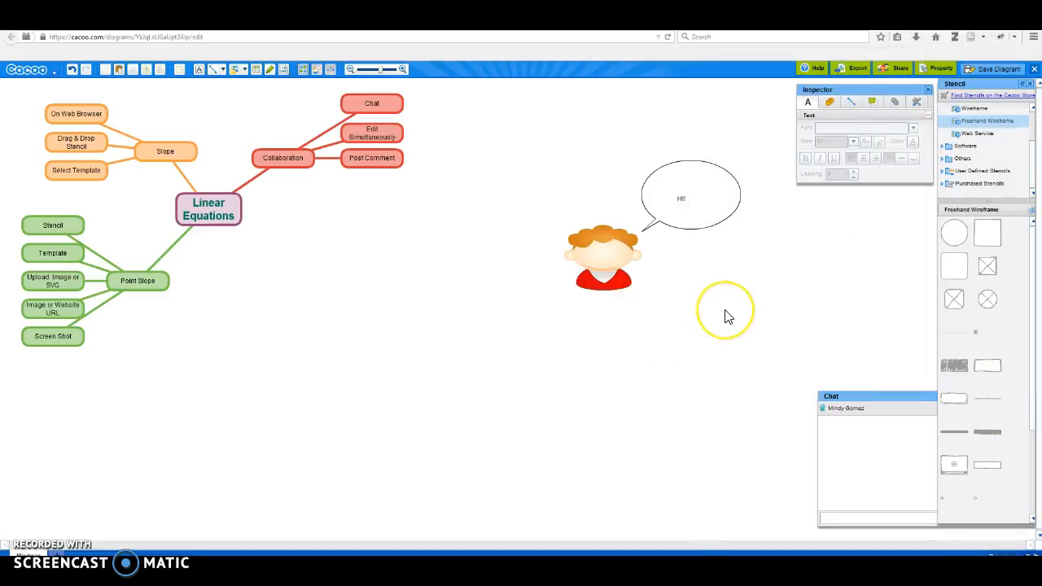